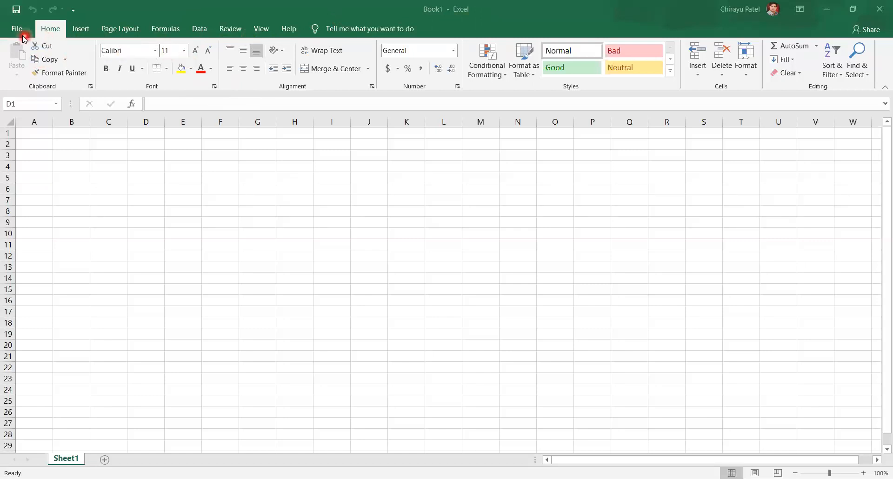
Select whole columns D and A and whole rows 2 and 1 to examine the worksheet's column and row layout
key("ctrl+space")
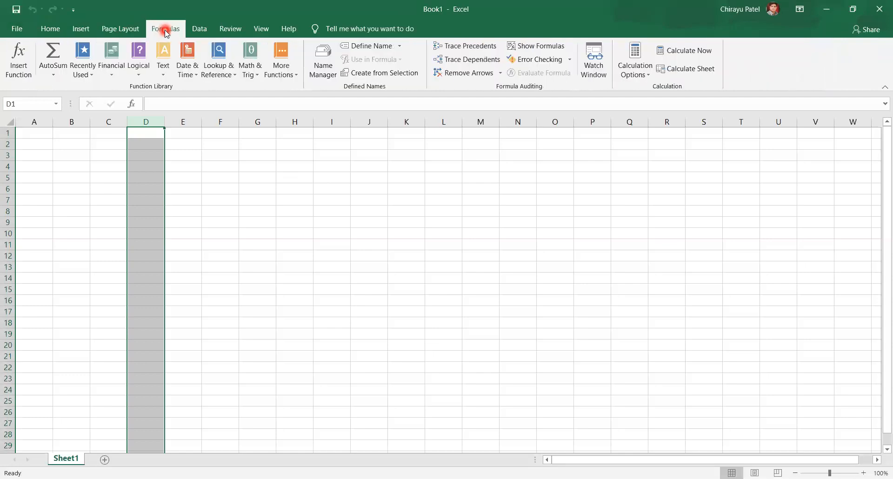
left_click(17, 29)
left_click(73, 41)
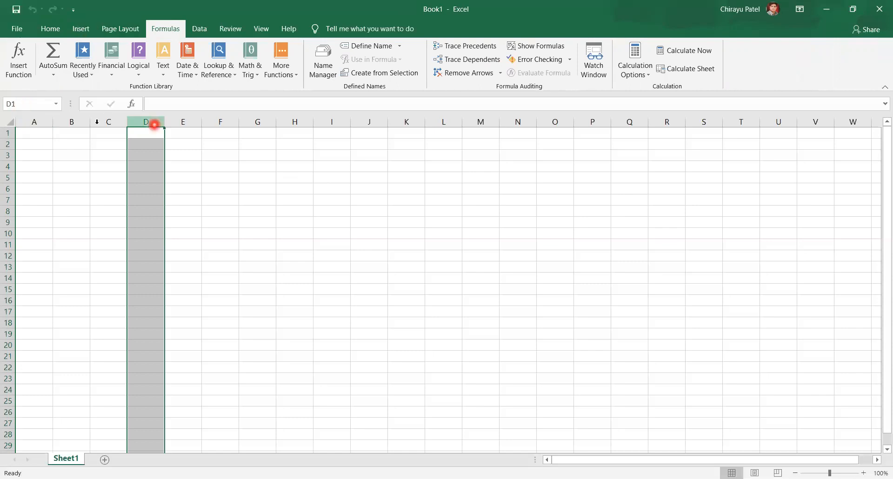
left_click(37, 122)
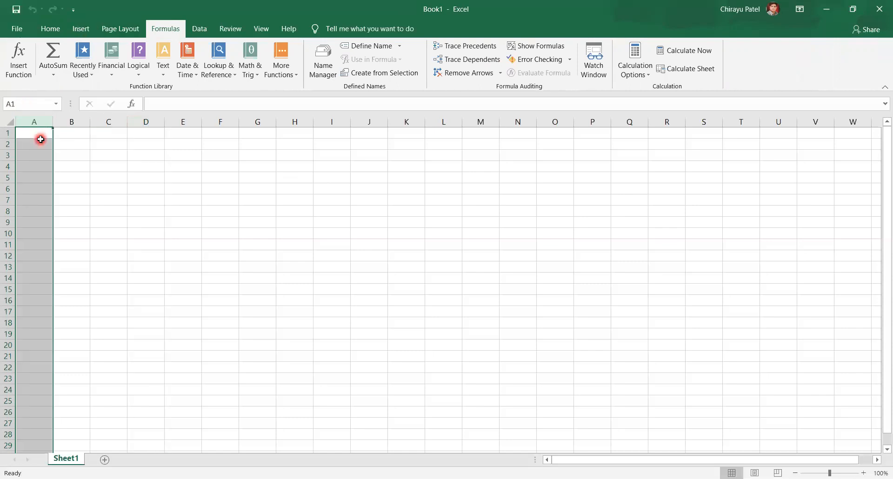
left_click(30, 131)
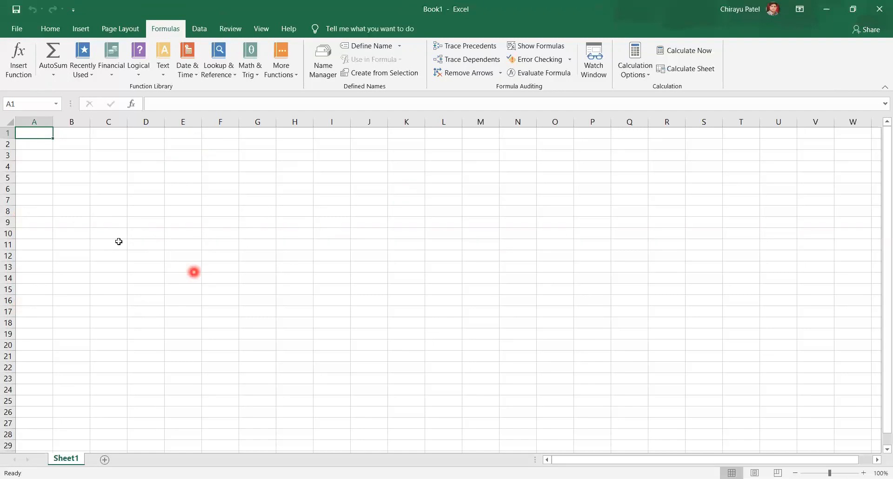
left_click(34, 122)
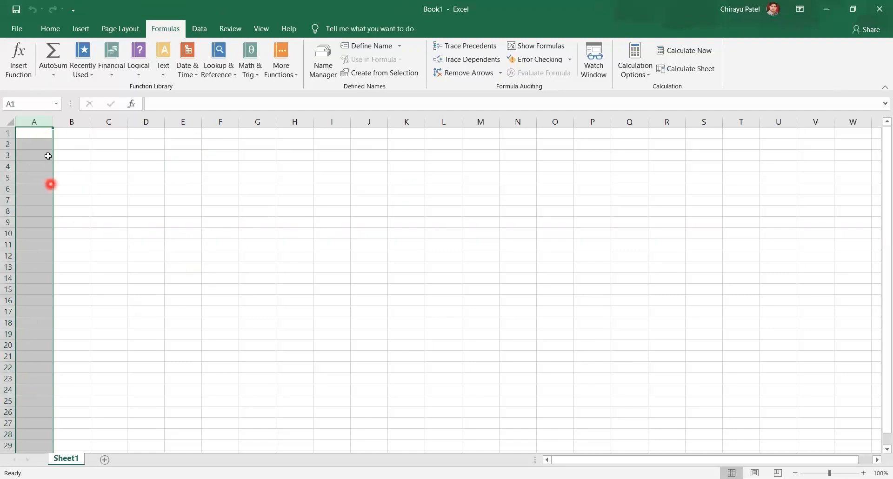
left_click(8, 143)
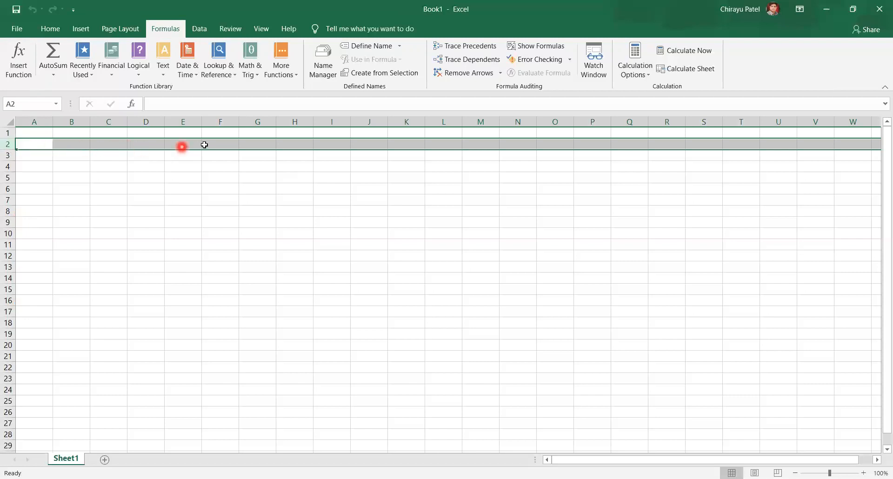
left_click(43, 133)
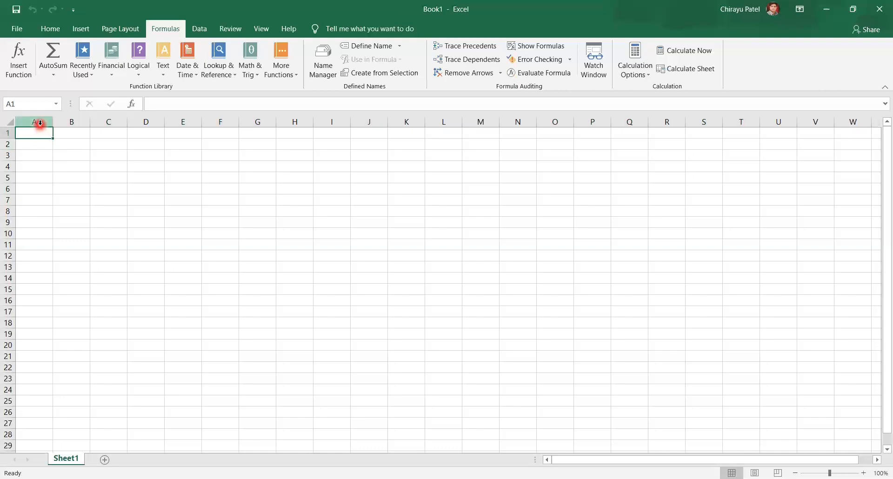
left_click(9, 133)
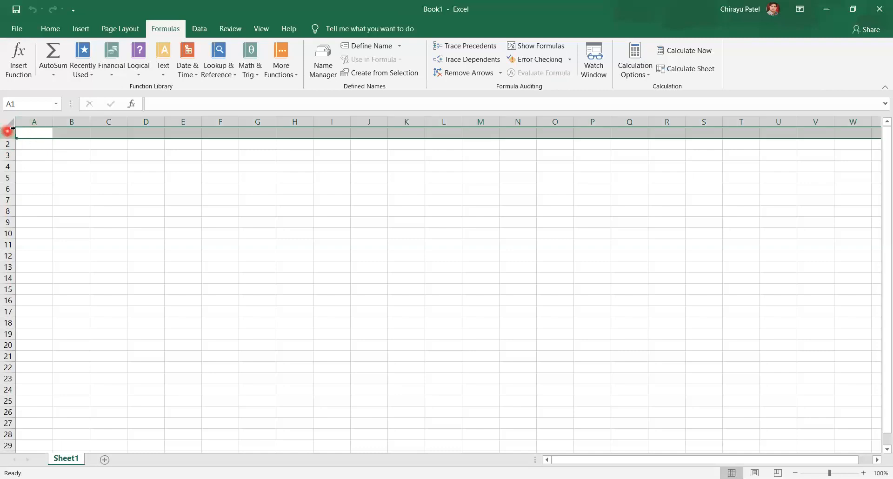
left_click(34, 122)
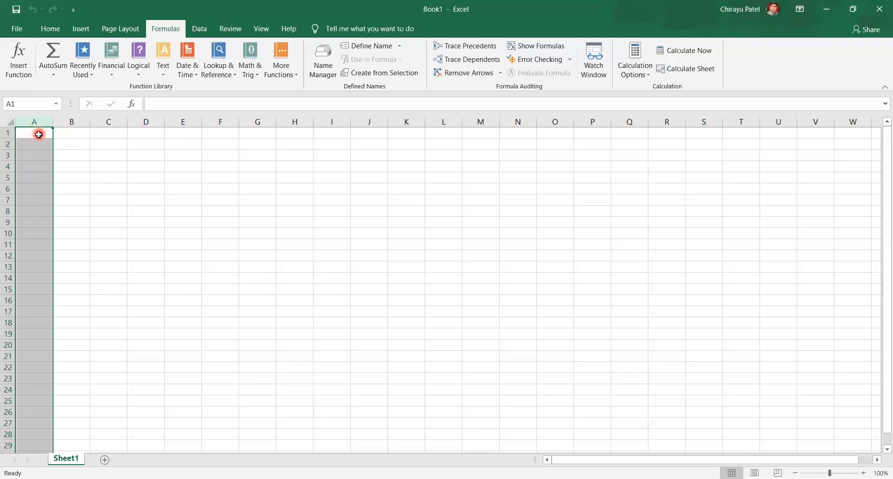
left_click(42, 134)
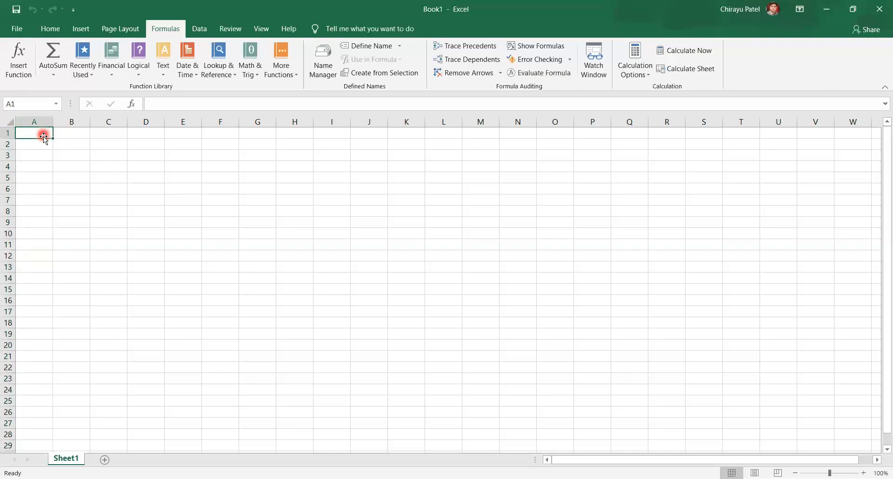
Select individual cells one after another down column A as far as A12 to examine the cells
left_click(35, 152)
left_click(34, 166)
left_click(33, 191)
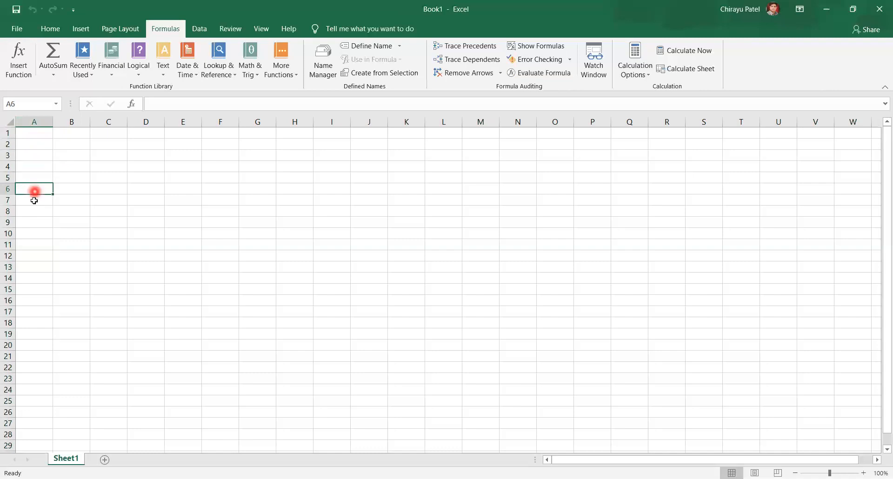
left_click(32, 201)
left_click(32, 227)
left_click(31, 235)
left_click(33, 257)
left_click(31, 275)
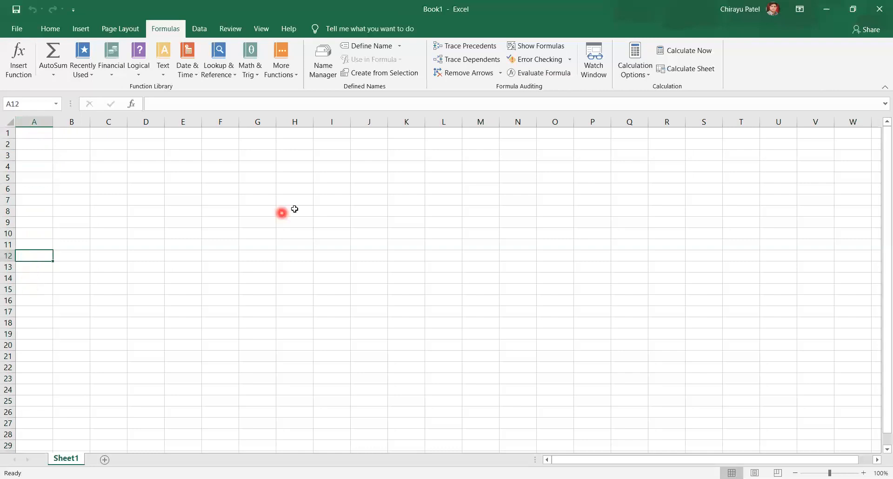
Select cell I8 to check its cell reference, and select the range A1:R21 before clearing that selection
left_click(314, 213)
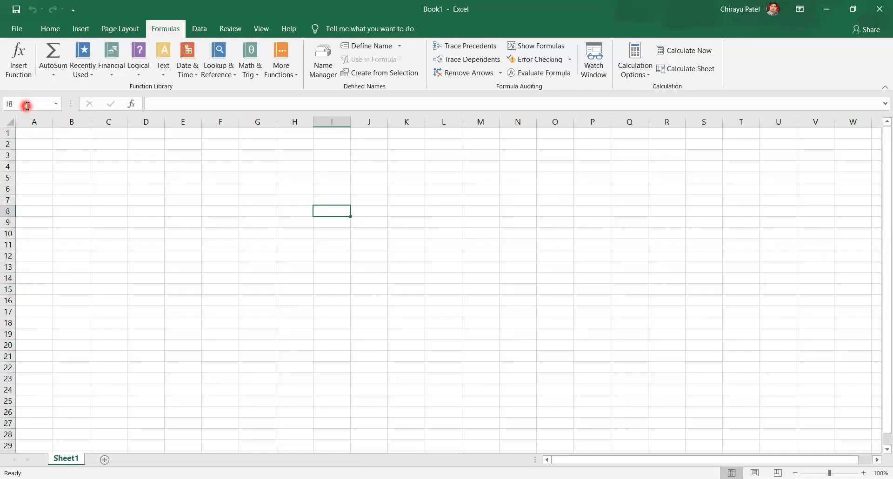
left_click(321, 212)
left_click_drag(30, 135, 665, 360)
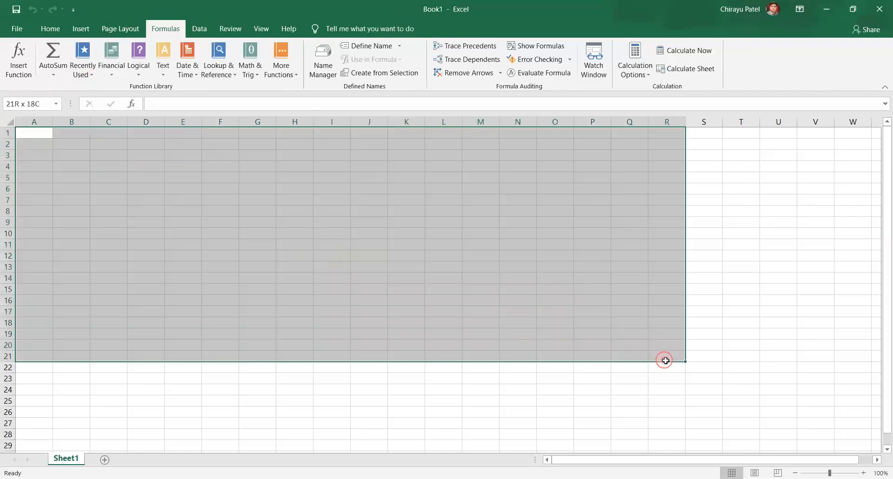
left_click(627, 343)
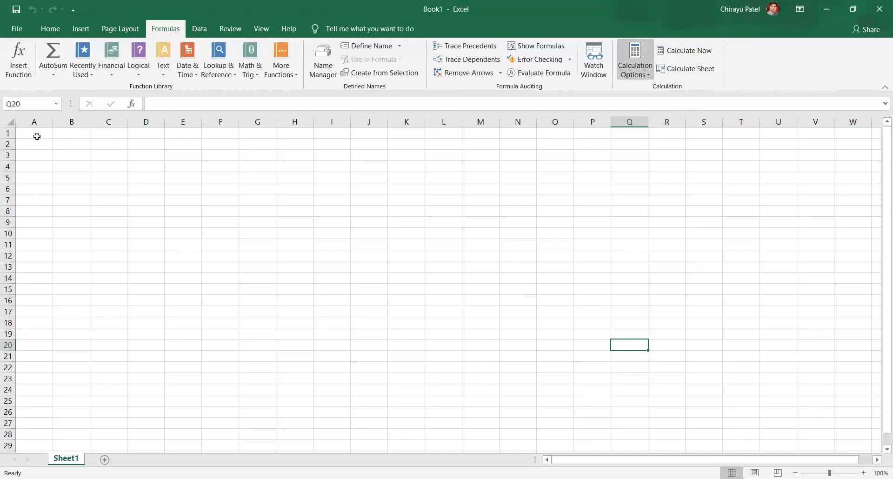
Try several widths for column A, leaving it nearly twice as wide as the neighbouring columns
left_click(48, 126)
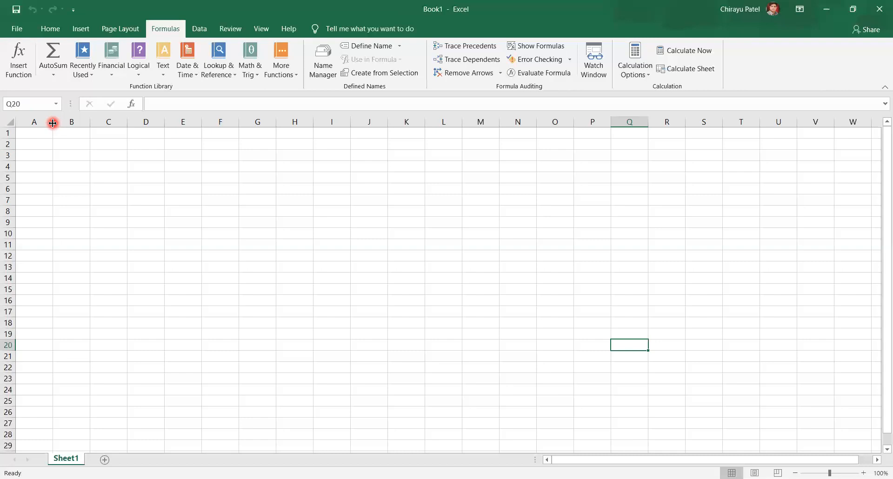
left_click_drag(53, 123, 101, 124)
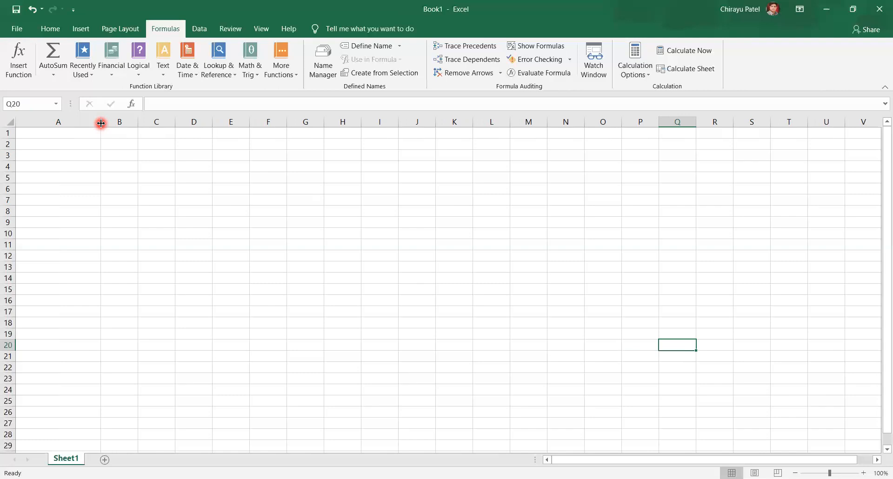
left_click_drag(101, 123, 209, 123)
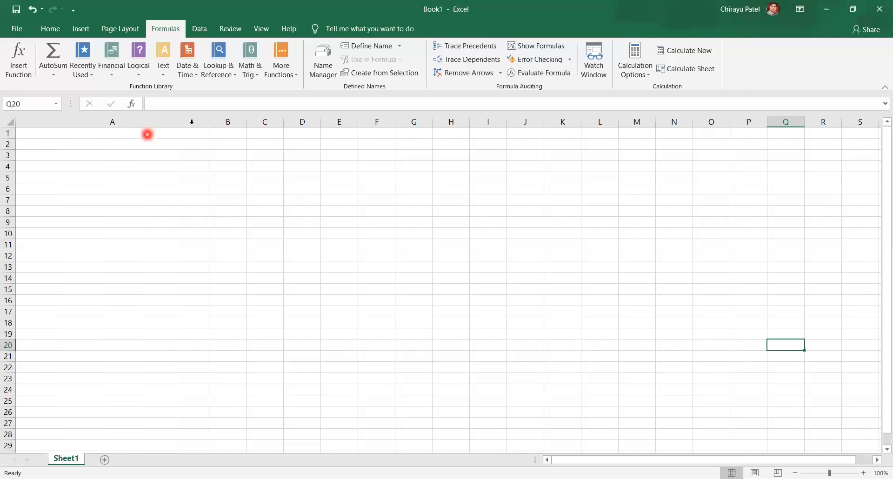
left_click_drag(208, 123, 84, 123)
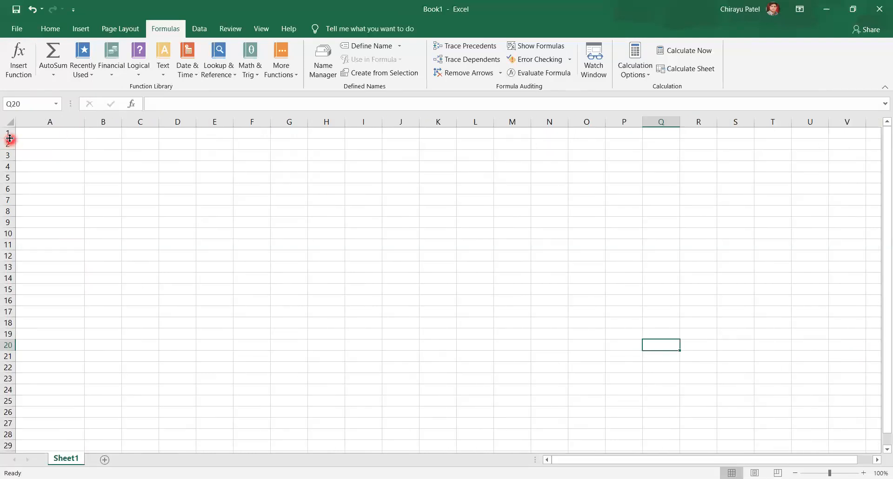
Increase the height of row 1 to several times that of the other rows and undo the change
left_click_drag(10, 138, 14, 214)
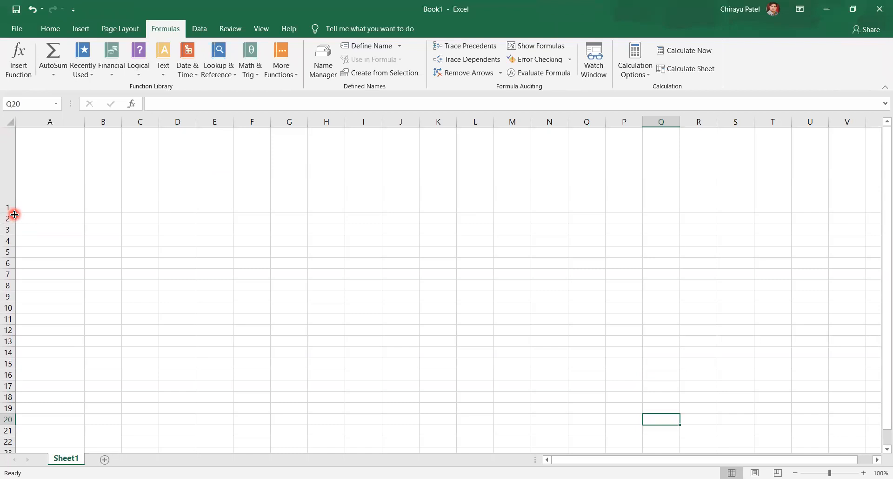
key("ctrl+z")
key("ctrl+z")
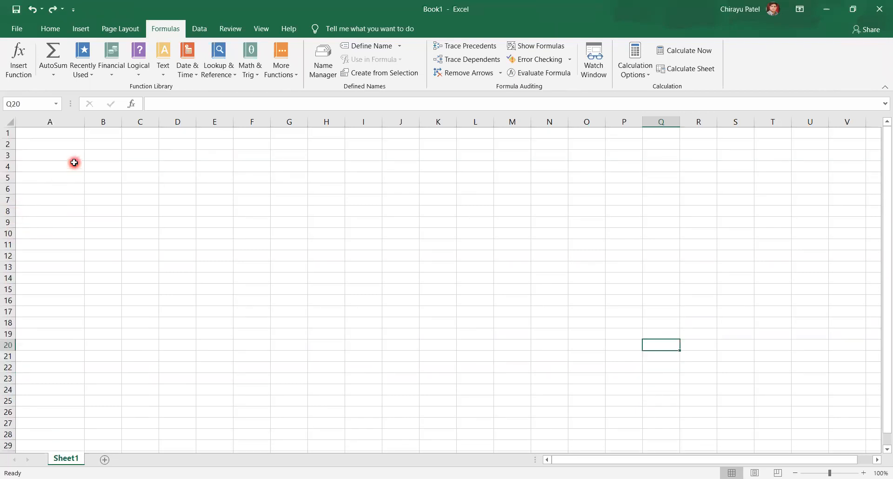
Enter a sample name in cell A1, erase it through the cell's formula content, and return to cell A2
double_click(56, 133)
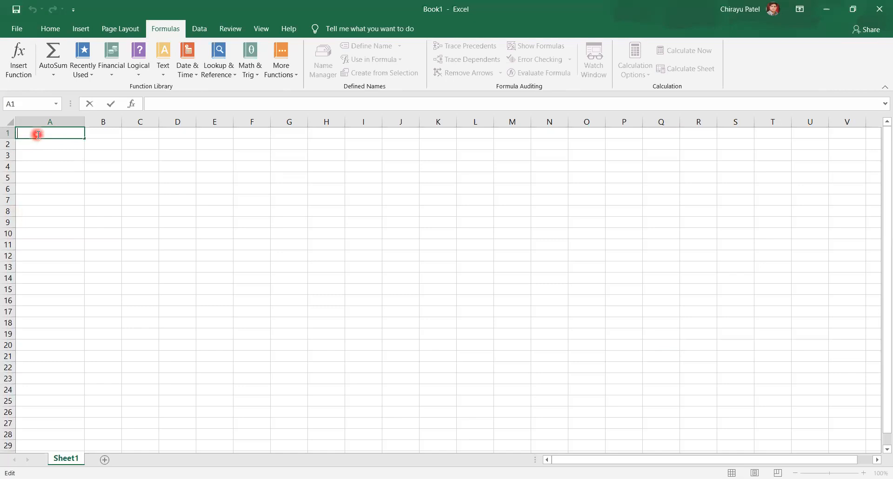
type("sanjivani")
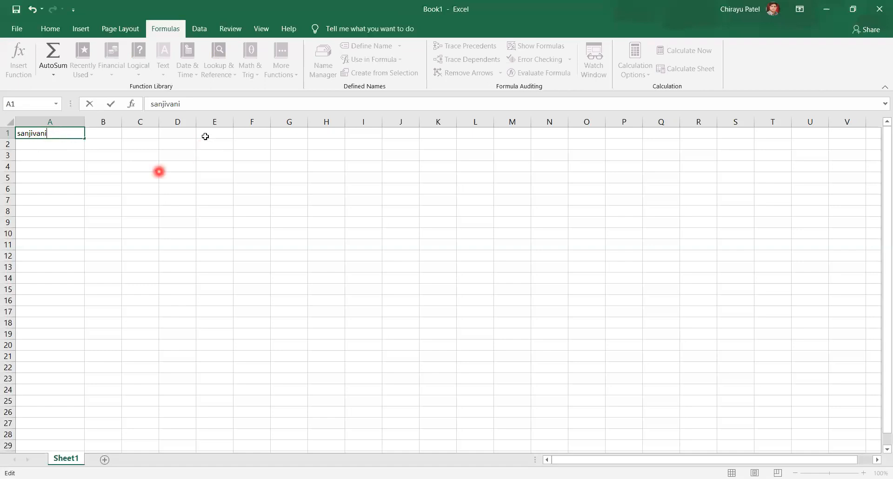
left_click(201, 105)
left_click(200, 106)
key("BackSpace")
key("BackSpace")
key("BackSpace")
key("BackSpace")
key("BackSpace")
key("BackSpace")
key("BackSpace")
key("BackSpace")
key("BackSpace")
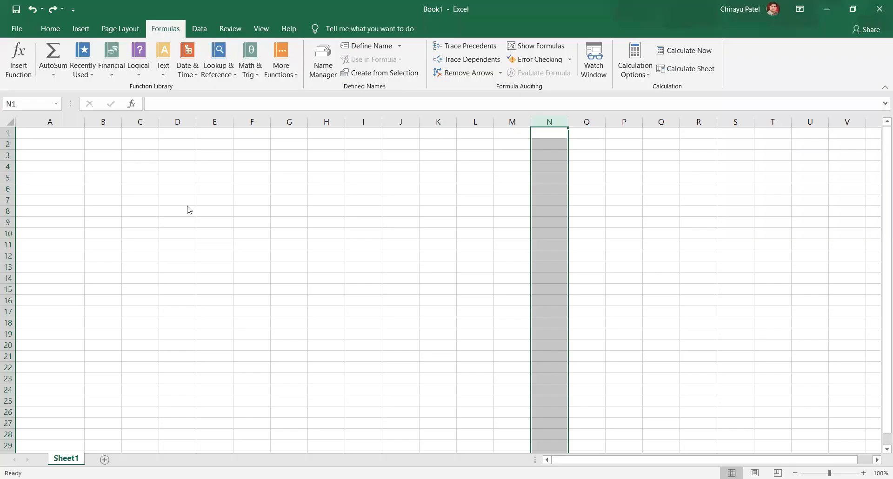
left_click(69, 169)
left_click(61, 146)
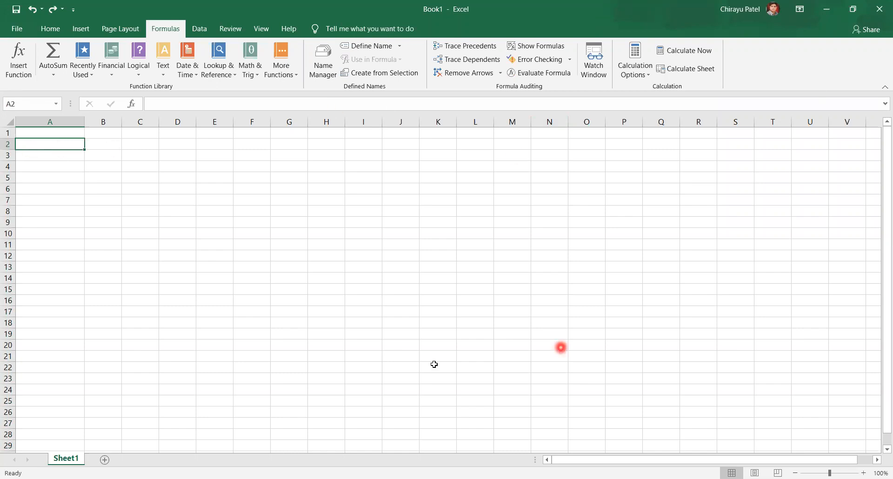
Rename Sheet1 as "Resultsheet std-8"
right_click(69, 458)
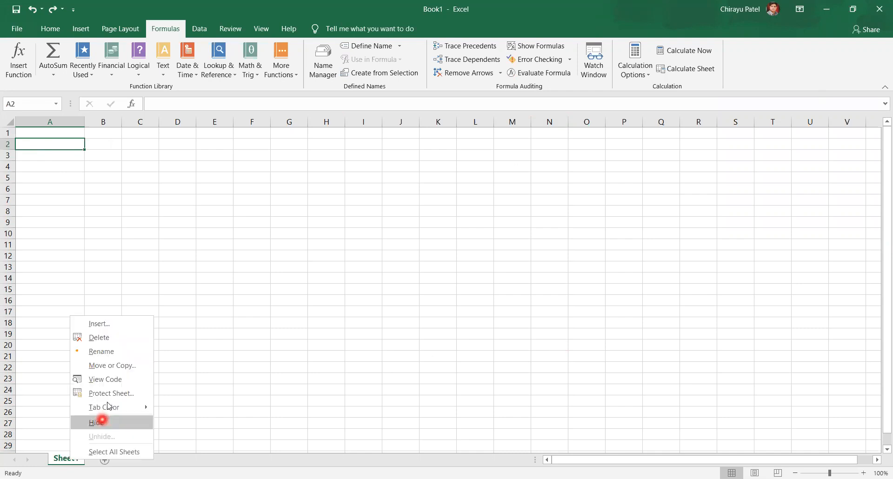
left_click(110, 357)
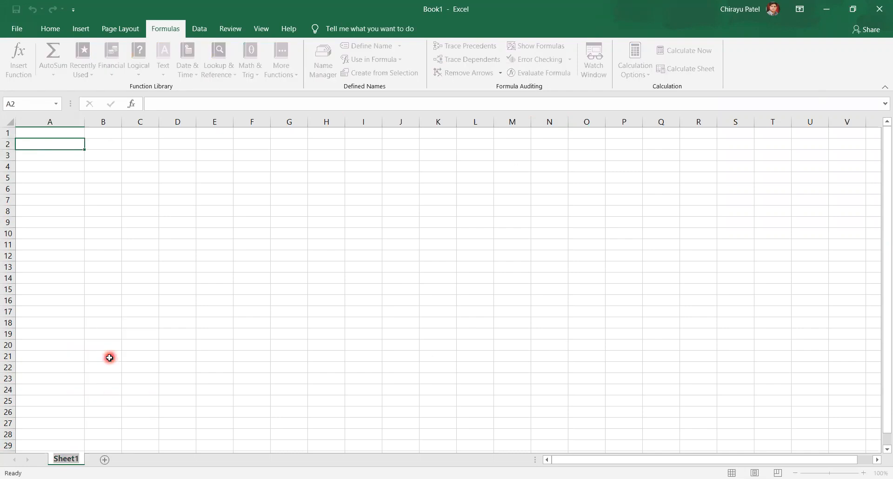
type("Resul")
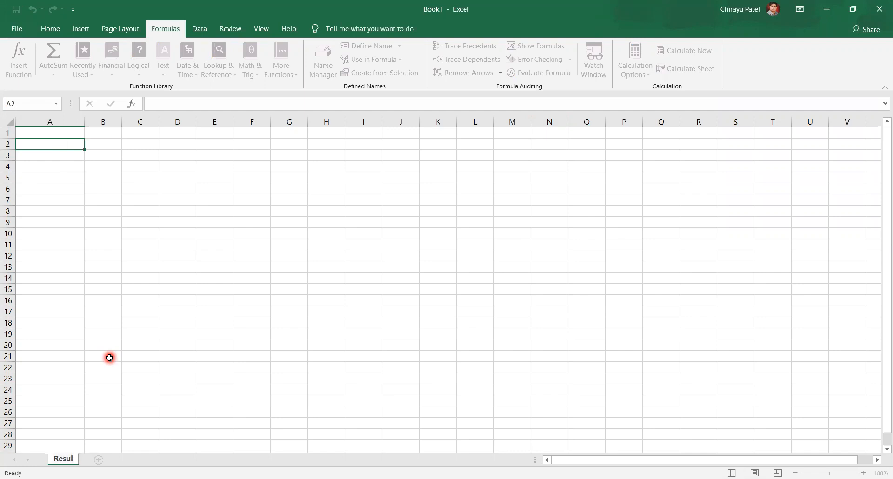
type("tsheet-")
key("BackSpace")
type("std")
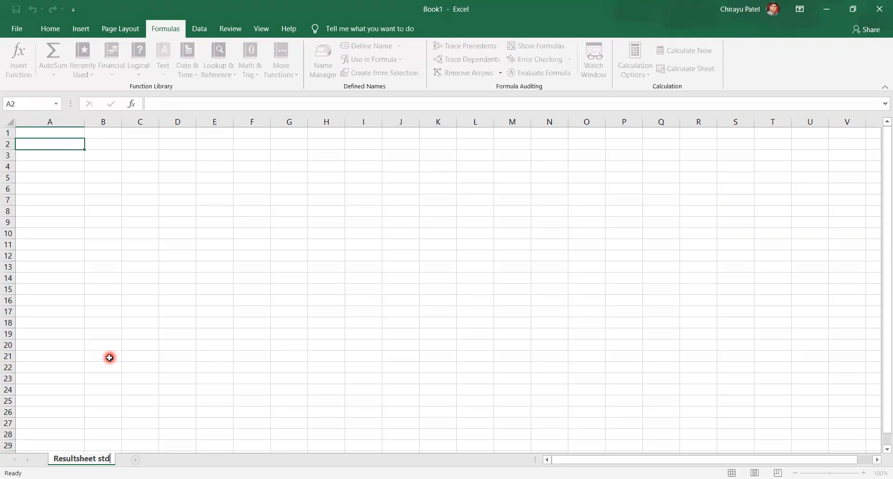
type("-8")
left_click(109, 357)
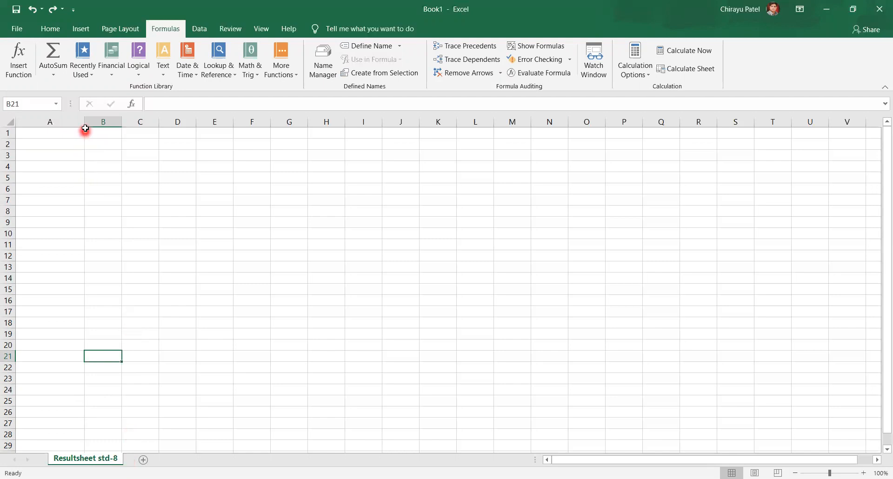
Narrow column A slightly, keeping it wider than column B
left_click_drag(87, 133, 79, 132)
left_click(88, 188)
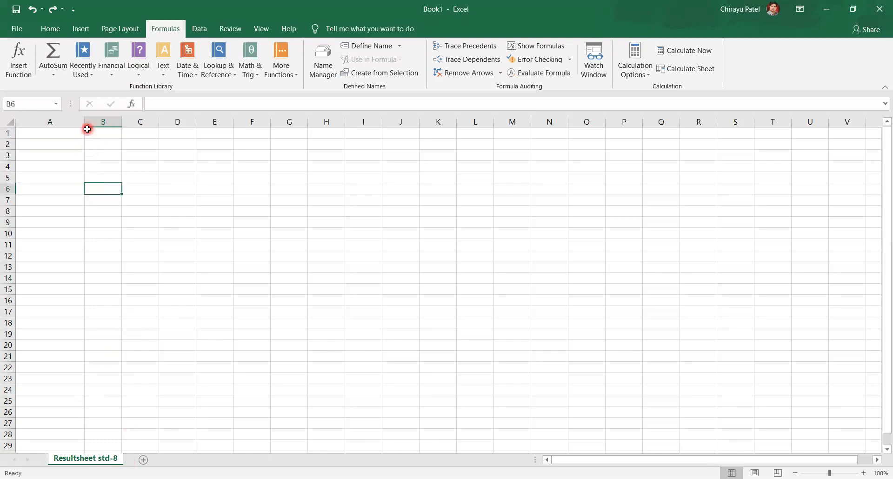
left_click_drag(83, 124, 72, 124)
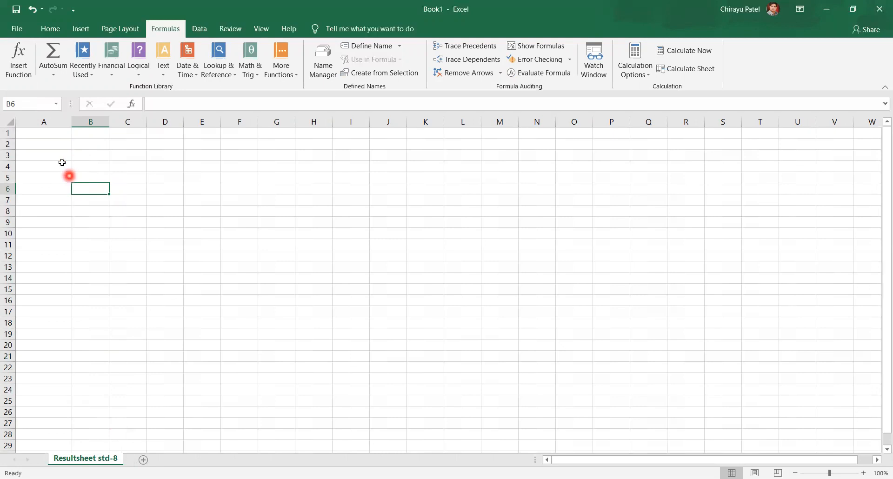
Enter the headings Roll No in A2 and Name of students in B2, and resize columns A and B to fit them
left_click(59, 148)
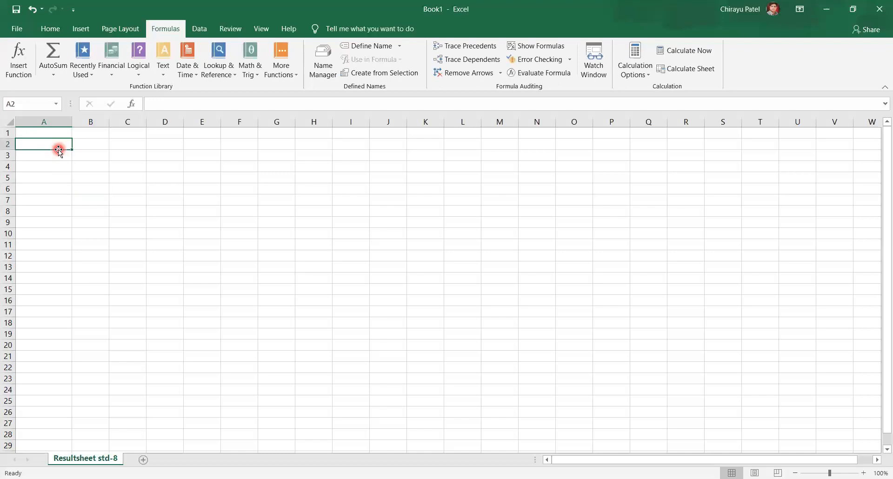
type("Roll No")
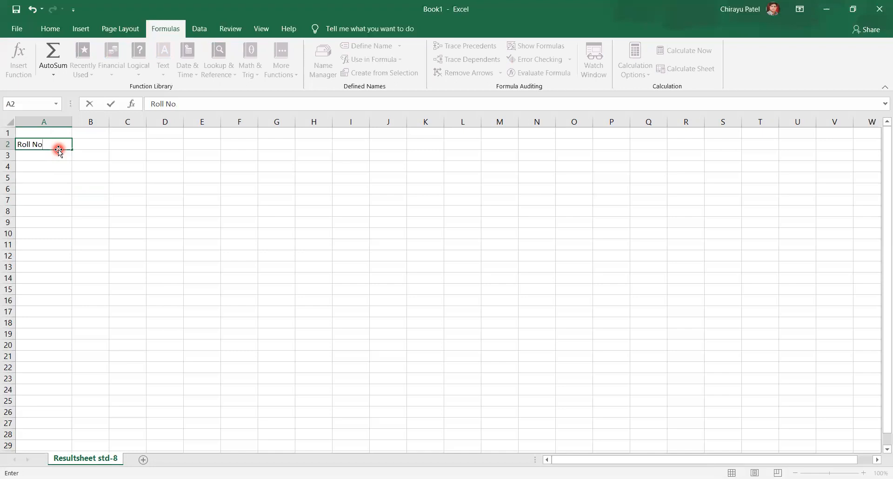
key("Tab")
type("Nam")
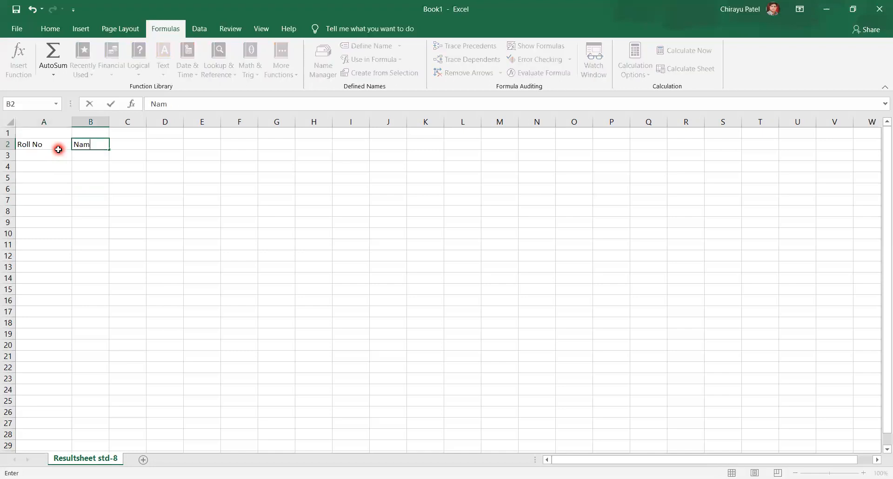
type("e of students")
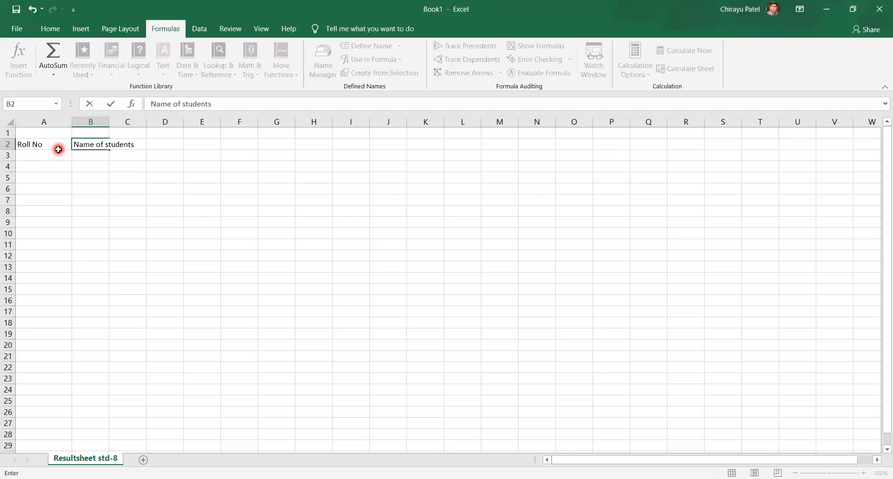
key("Tab")
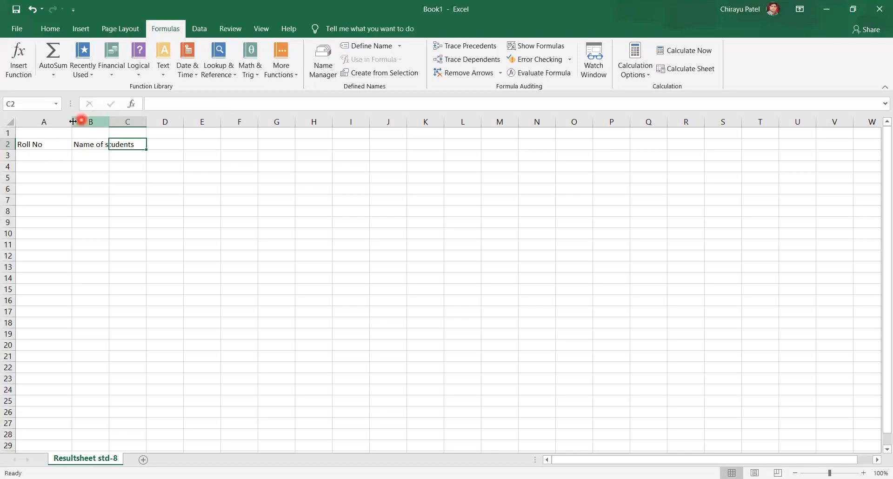
left_click_drag(71, 121, 150, 125)
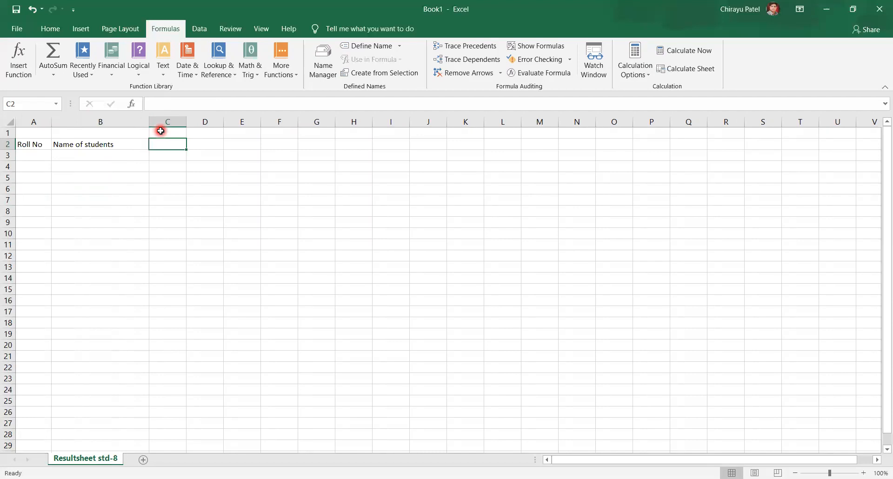
Enter the heading Subjects in cell C2
left_click(160, 166)
left_click(163, 149)
type("Su")
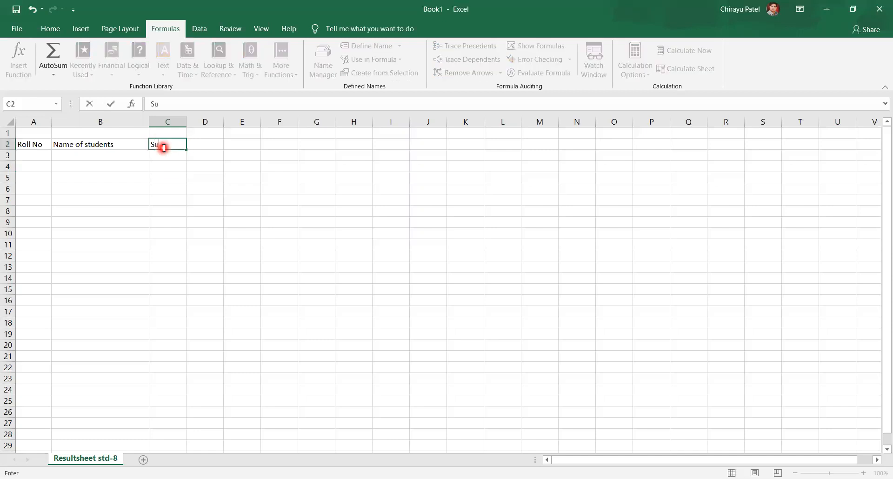
type("bjects")
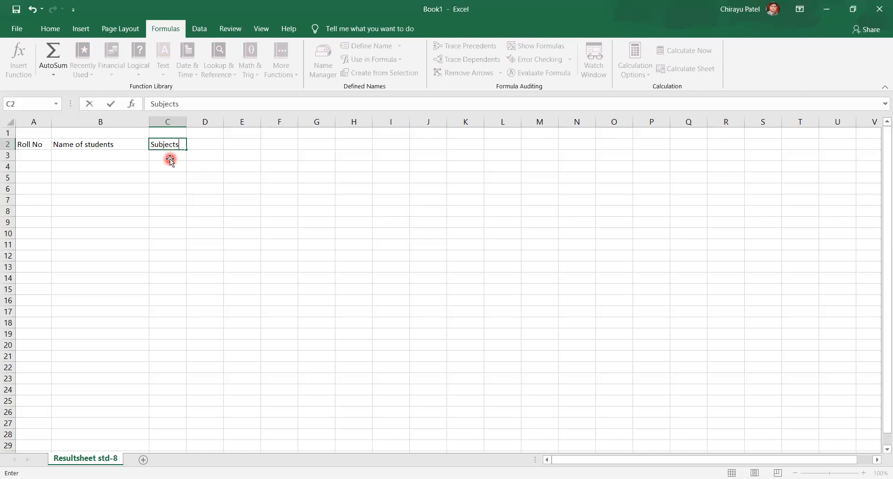
Enter the subject names Marathi, Hindi and English in cells C3 to E3, below the Subjects heading
left_click(170, 159)
type("Marathi")
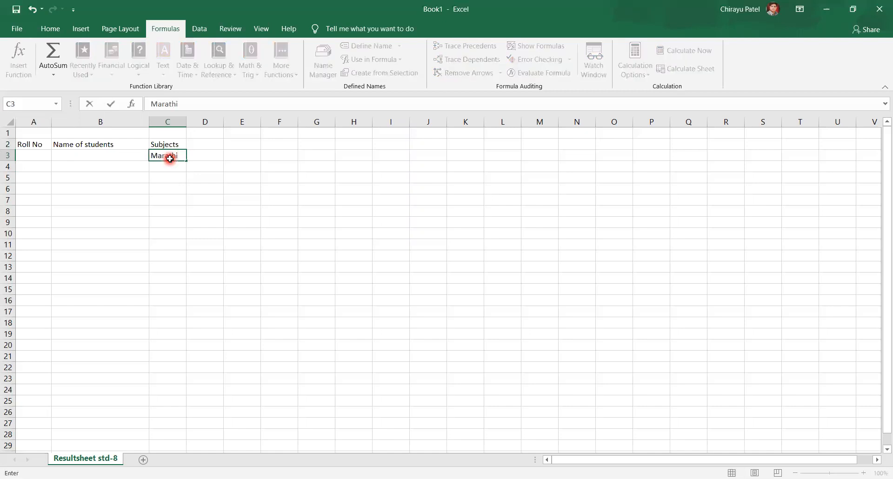
key("Tab")
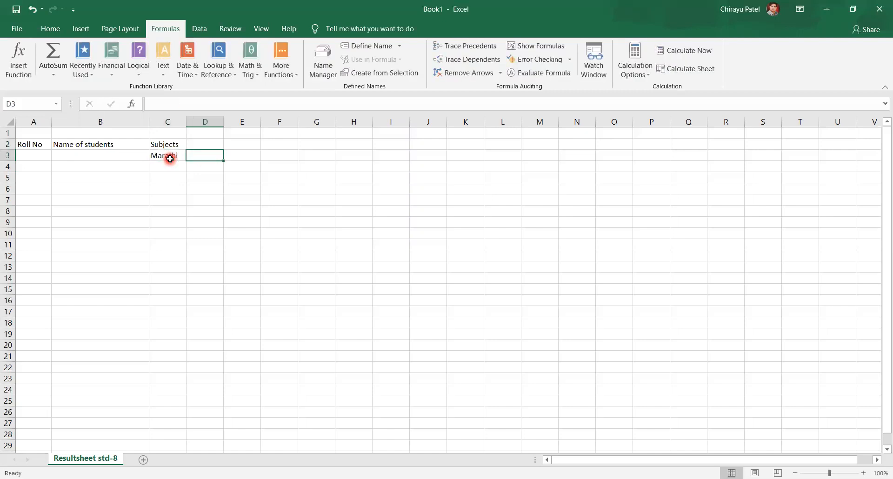
type("Hindi")
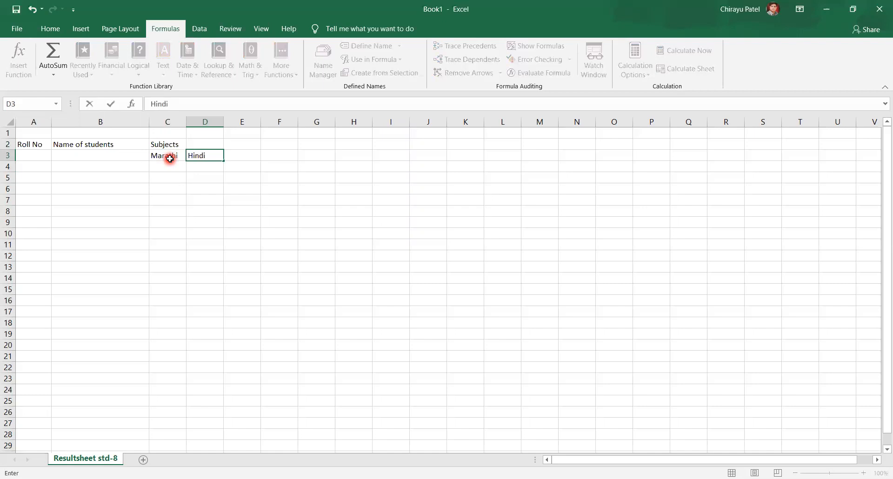
key("Tab")
type("Englsi")
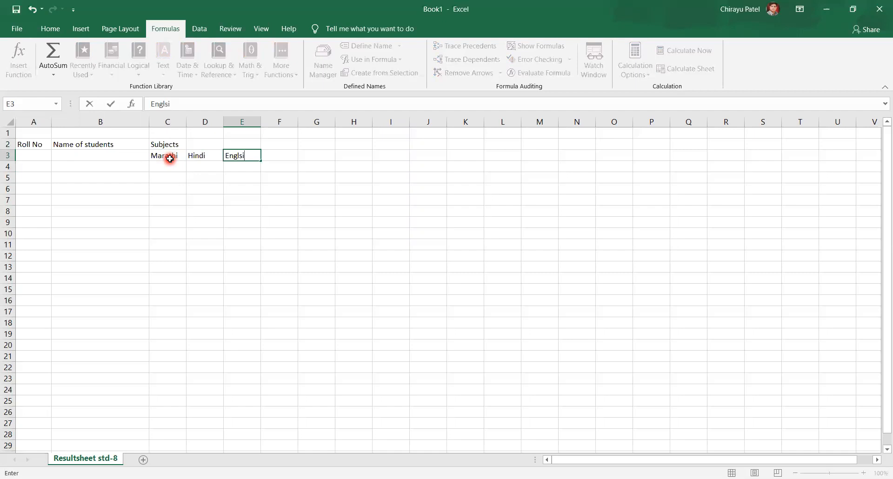
key("BackSpace")
key("BackSpace")
type("ish")
key("Tab")
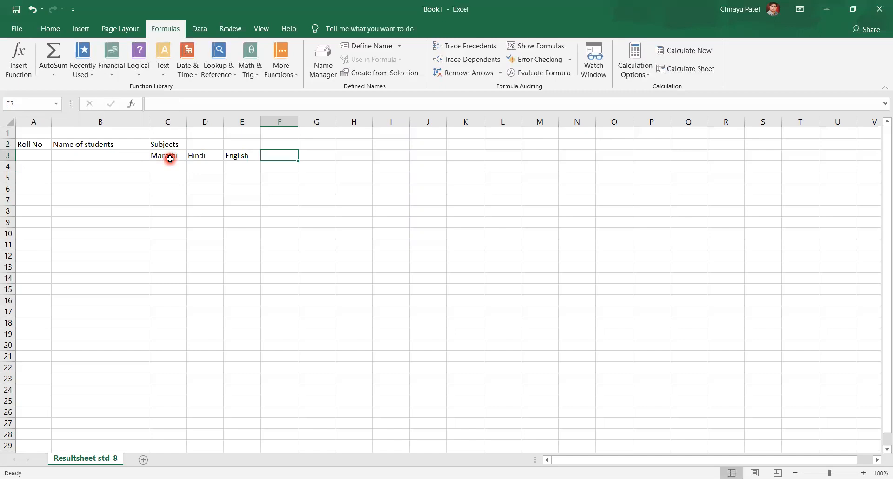
Add the subjects Science in F3 and Maths in G3
type("Scienm")
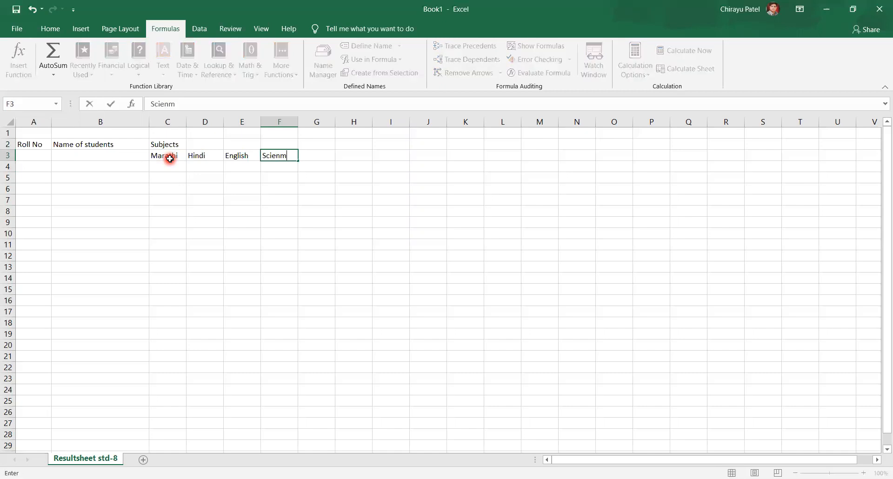
key("BackSpace")
type("ce")
key("Tab")
type("Mat")
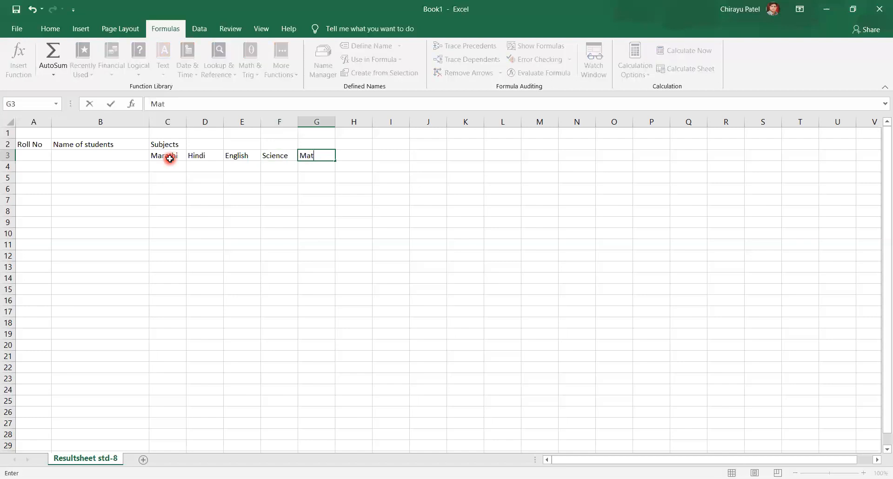
type("hs")
key("Tab")
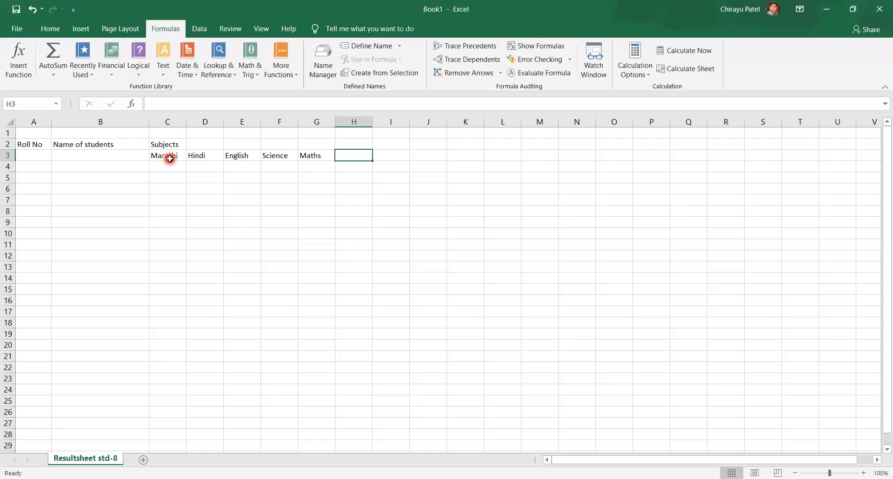
Add the subjects Soc. Sci. in H3 and IT in I3
type("S")
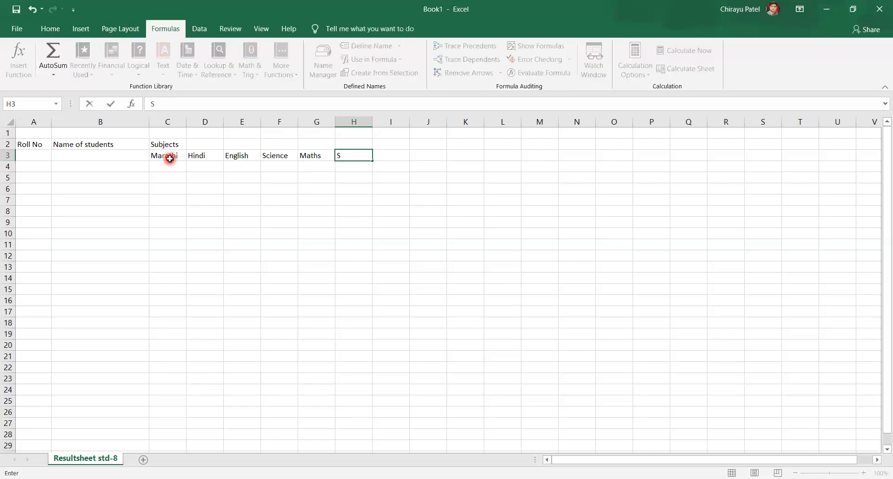
type("oc. Scie")
key("BackSpace")
type(".")
key("Tab")
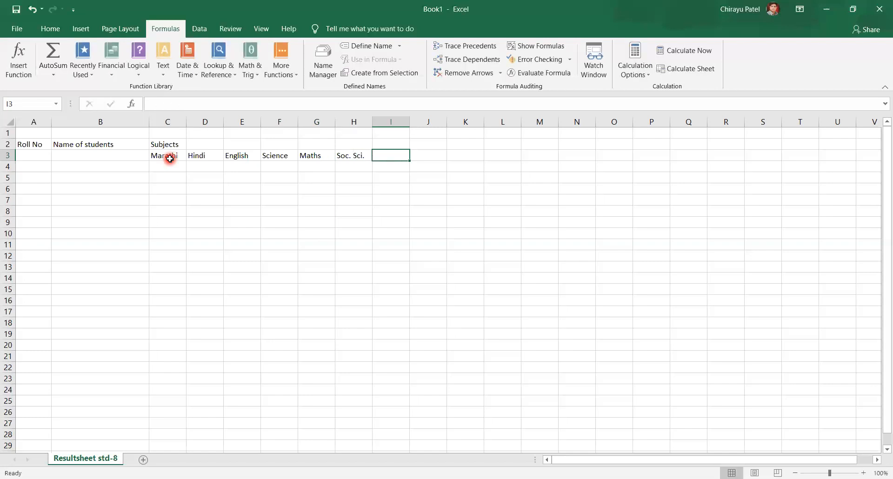
type("IT")
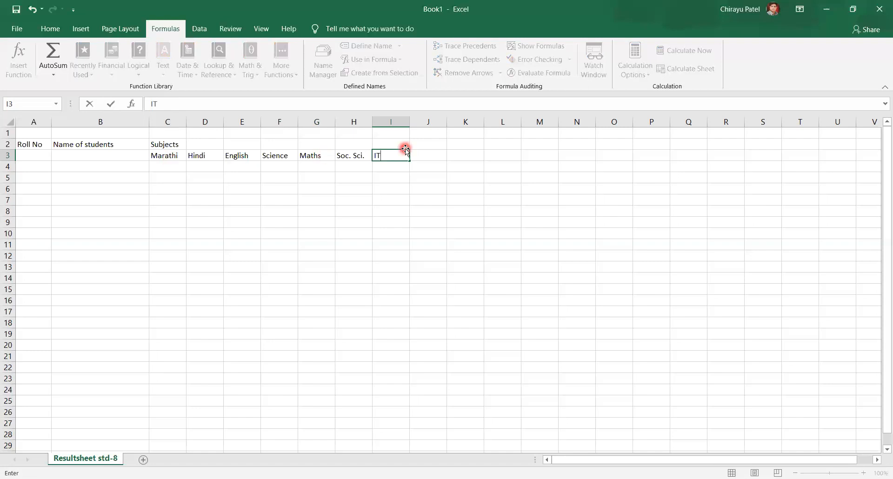
Enter the headings Total, Percentage and Min. Marks in cells J2, K2 and L2
left_click(430, 148)
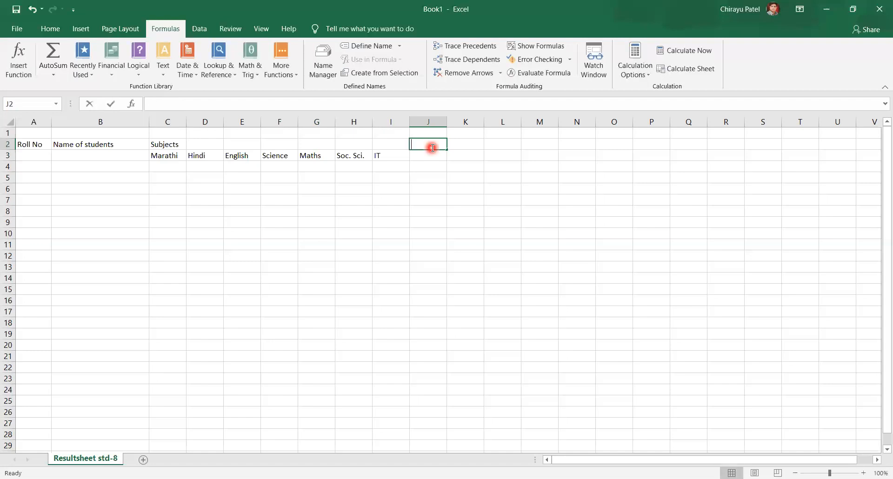
type("Total")
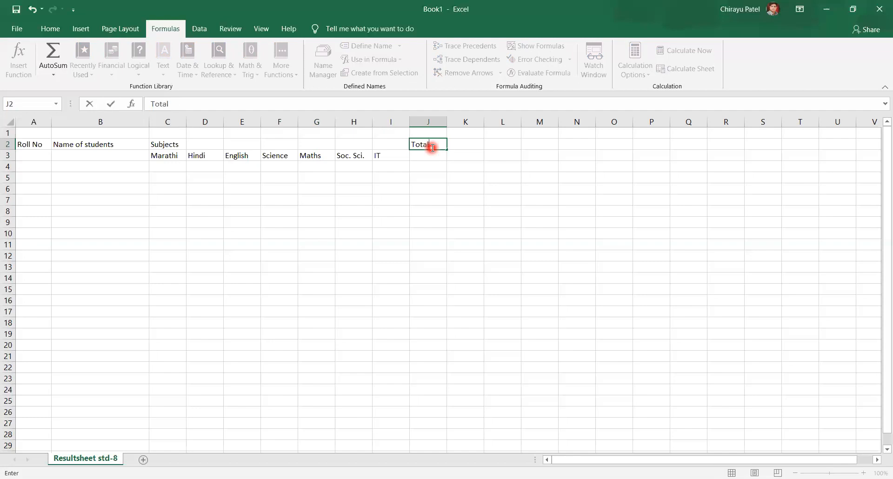
left_click(469, 147)
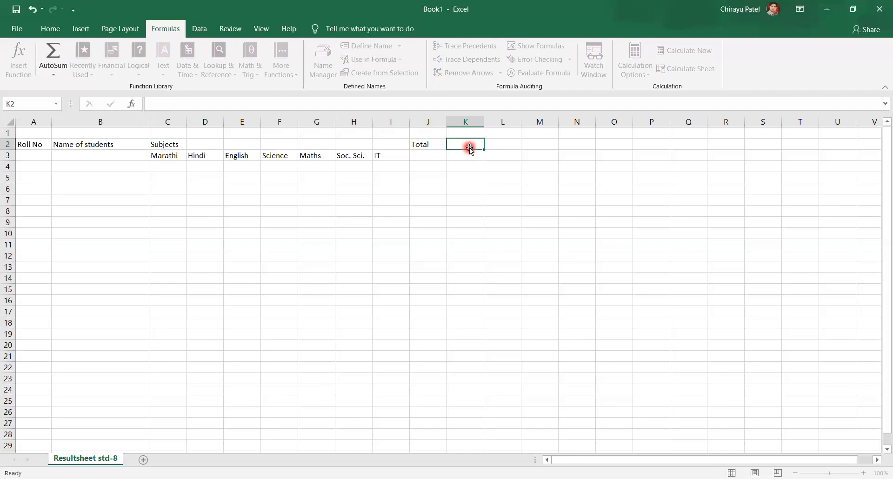
type("Percentage")
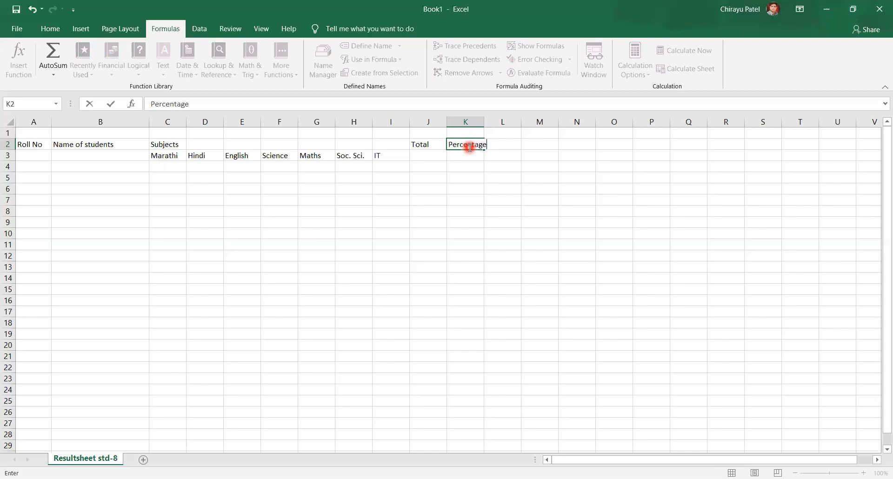
type("Min")
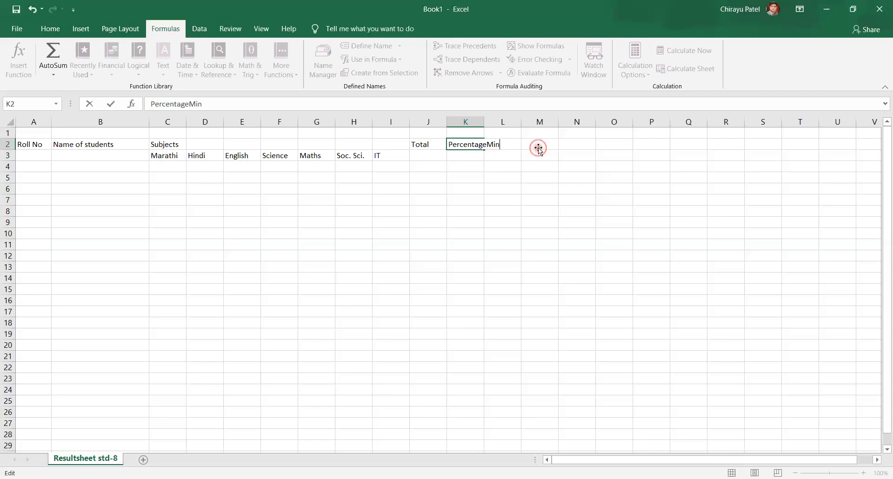
left_click(538, 147)
left_click(509, 143)
type("Min. Marks")
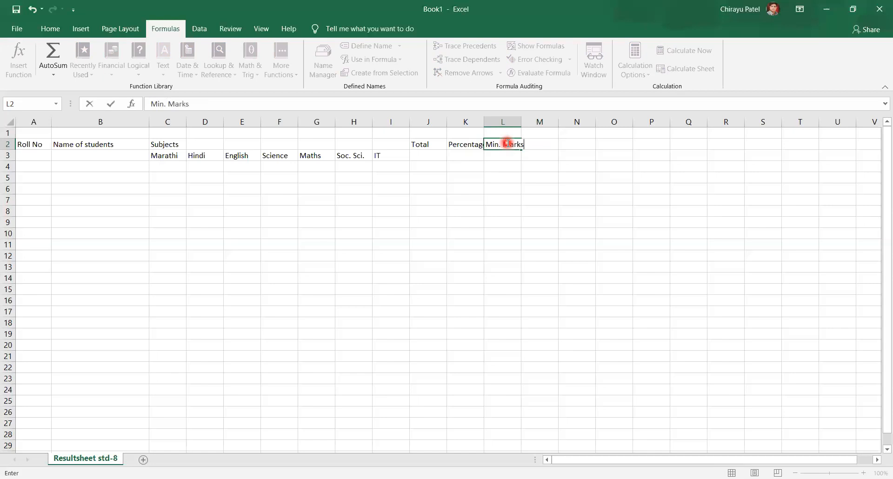
Widen columns K and L so their headings in row 2 fit completely
left_click(546, 144)
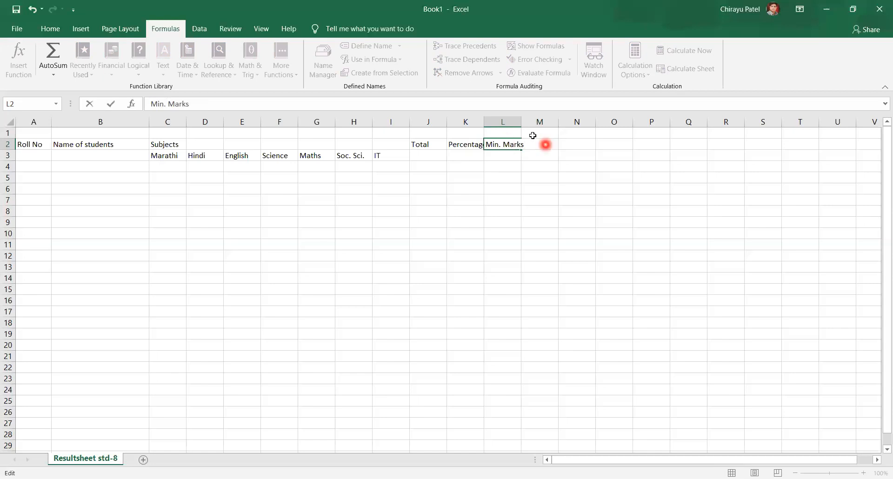
left_click(535, 166)
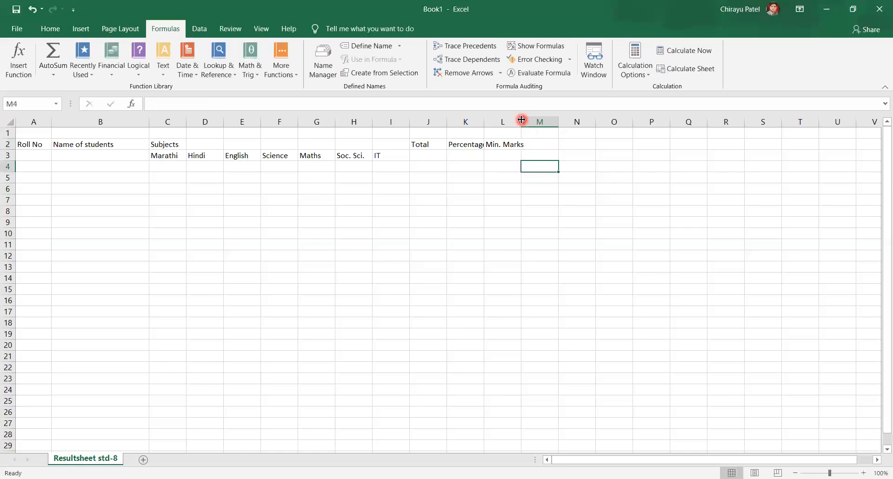
left_click_drag(481, 125, 509, 121)
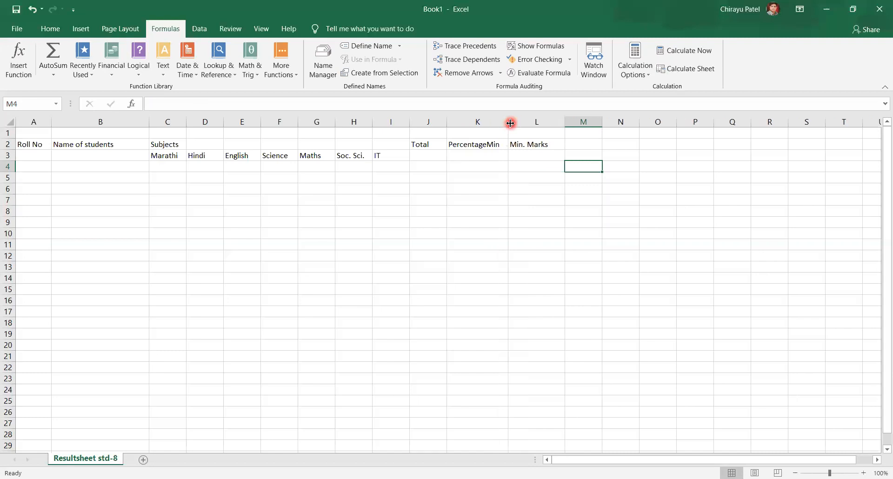
Remove the stray Min from the heading in K2 so it reads Percentage, and narrow column K to fit it
double_click(501, 144)
key("BackSpace")
key("BackSpace")
key("BackSpace")
left_click(504, 121)
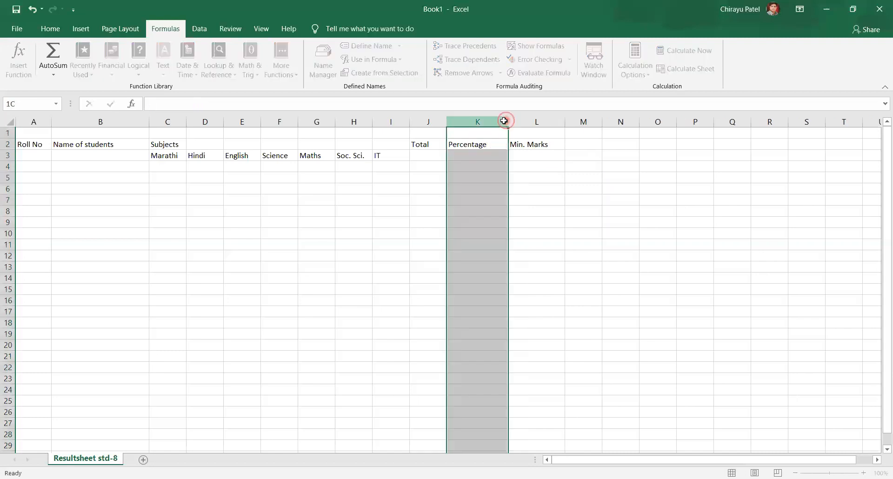
left_click(550, 195)
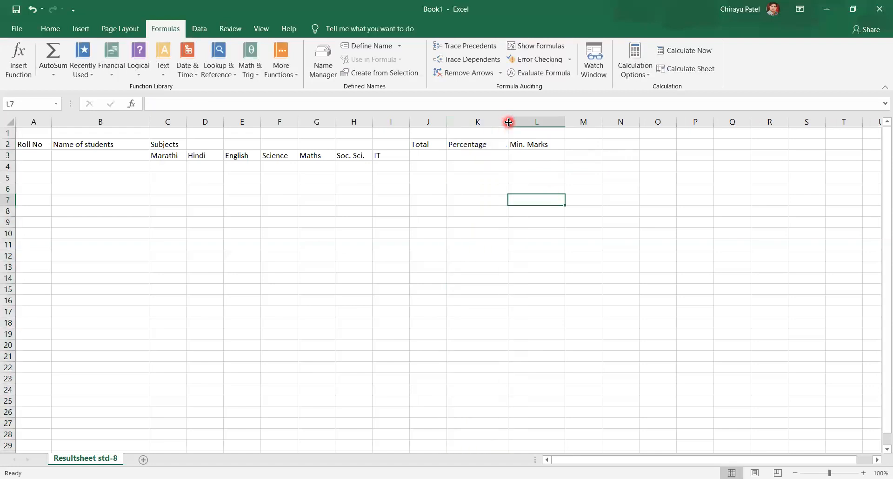
left_click_drag(508, 122, 494, 122)
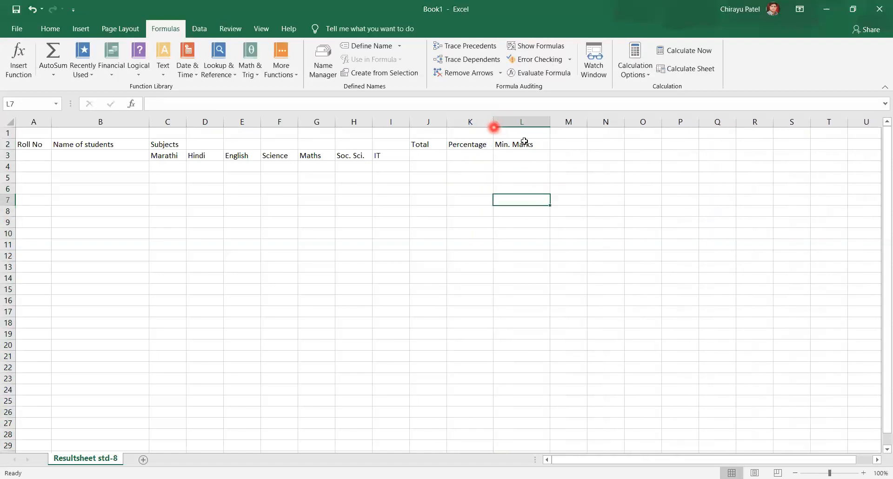
Enter the heading Max. Marks in M2, widen column M to fit it, and go to cell A4
left_click(558, 141)
type("Max. Marks")
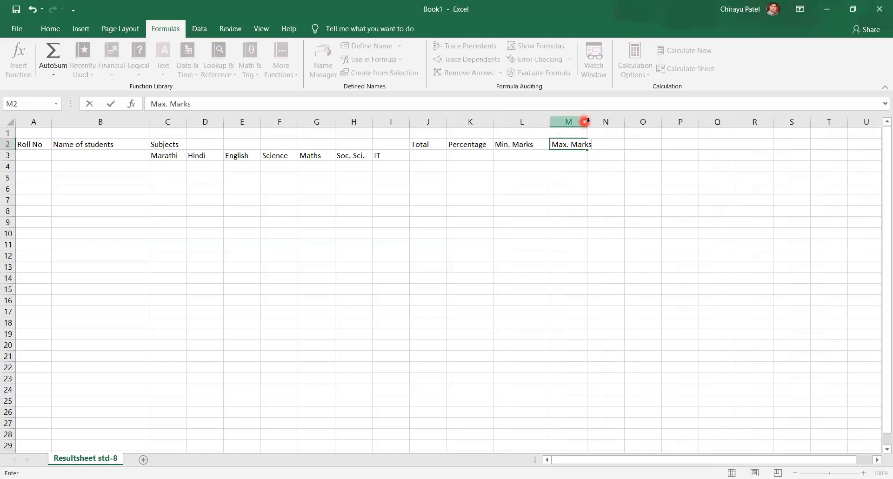
left_click(591, 173)
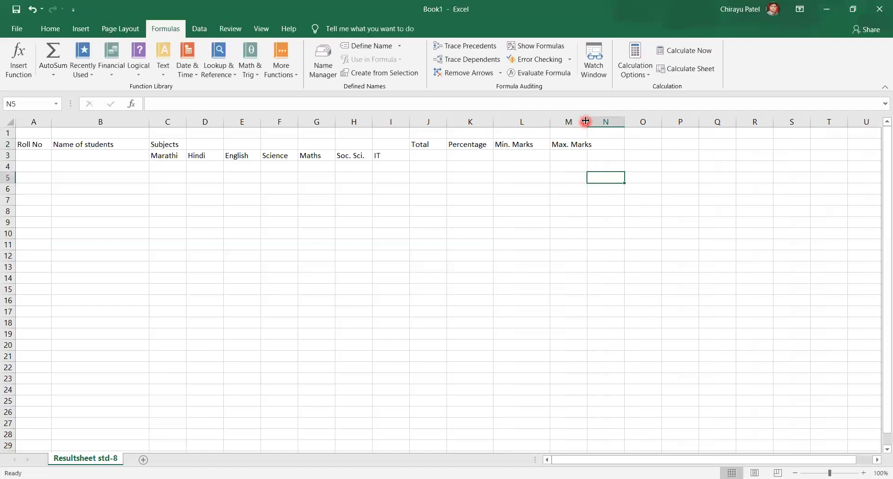
double_click(586, 121)
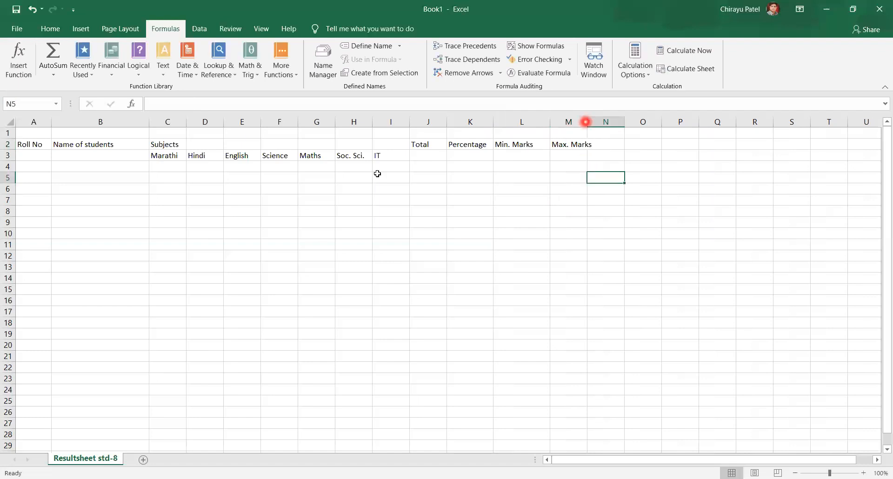
left_click(35, 169)
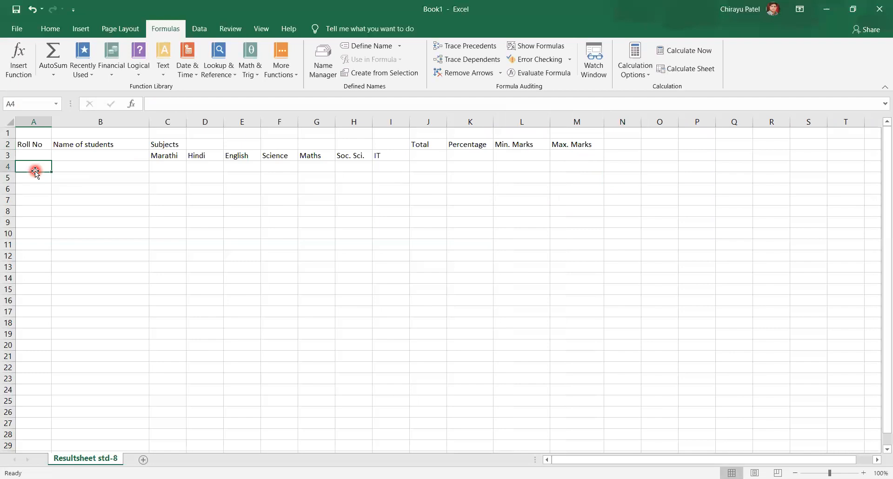
Enter roll number 1 in A4 and the first student's name in B4
type("1")
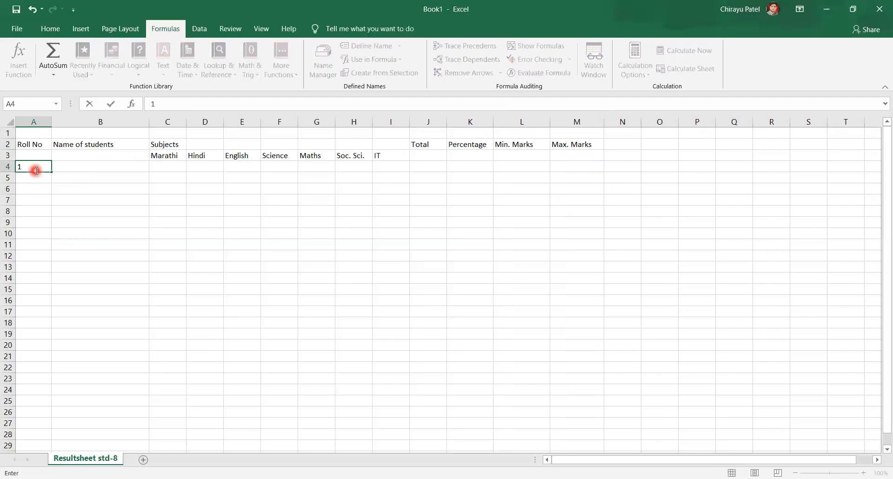
key("Tab")
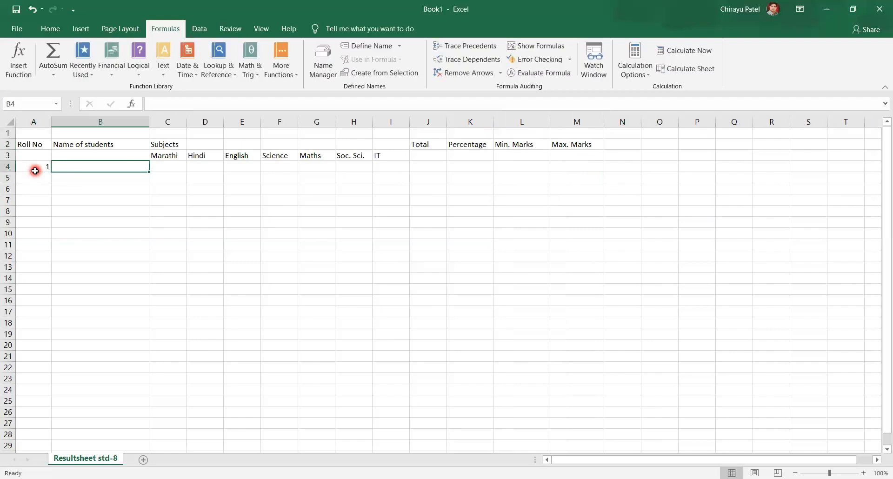
type("Sav")
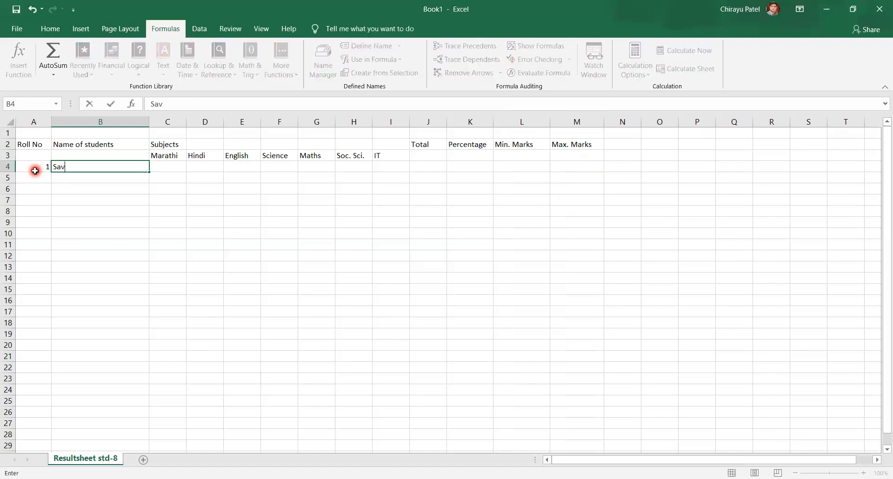
key("BackSpace")
type("chin")
key("Tab")
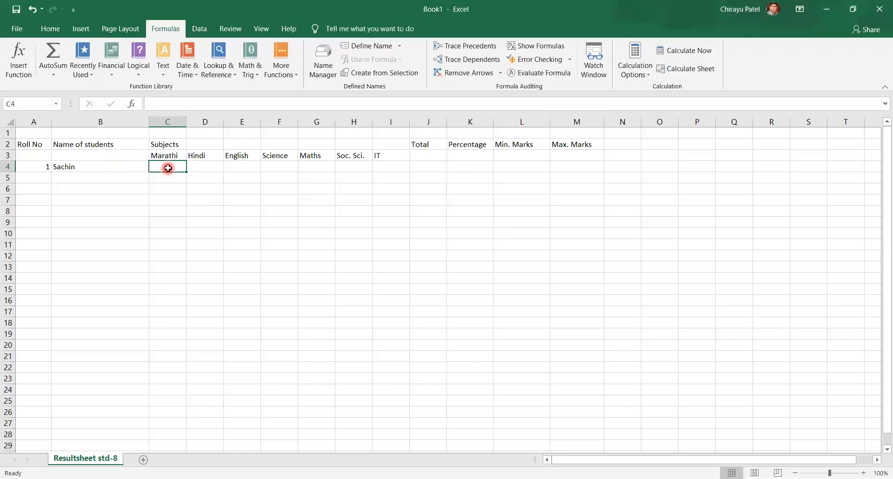
Enter the first student's marks 15, 12, 14, 18, 13, 16 and 18 in C4 through I4
type("15")
key("Tab")
type("12")
key("Tab")
type("14")
key("Tab")
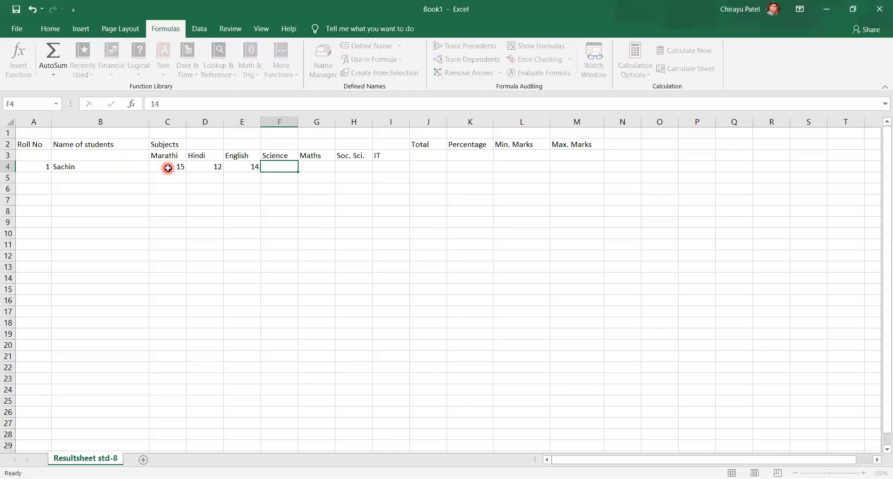
type("18")
key("Tab")
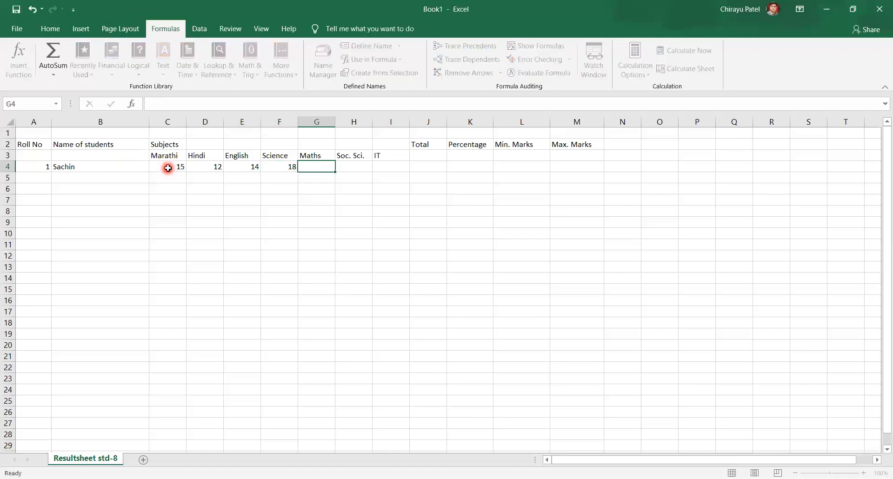
type("13")
key("Tab")
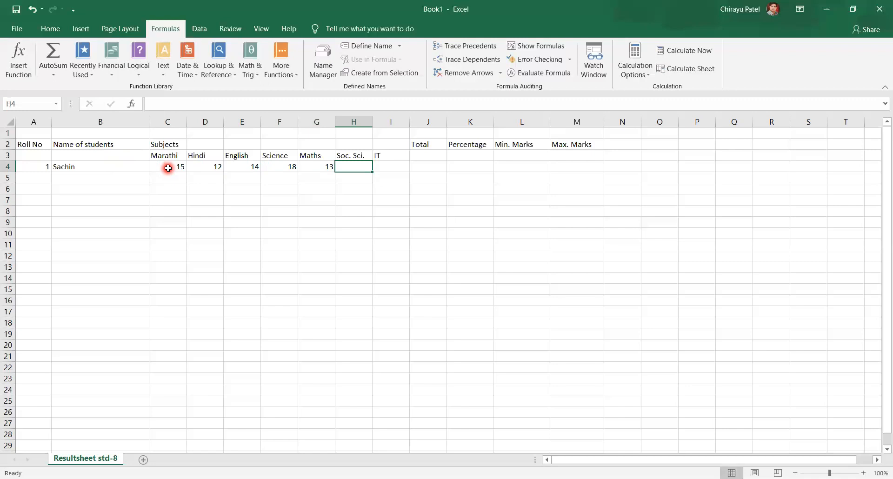
type("16")
key("Tab")
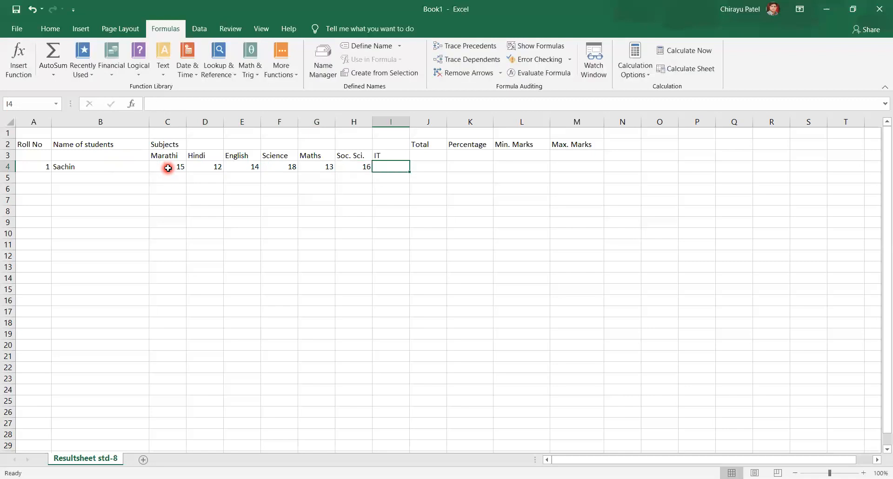
type("18")
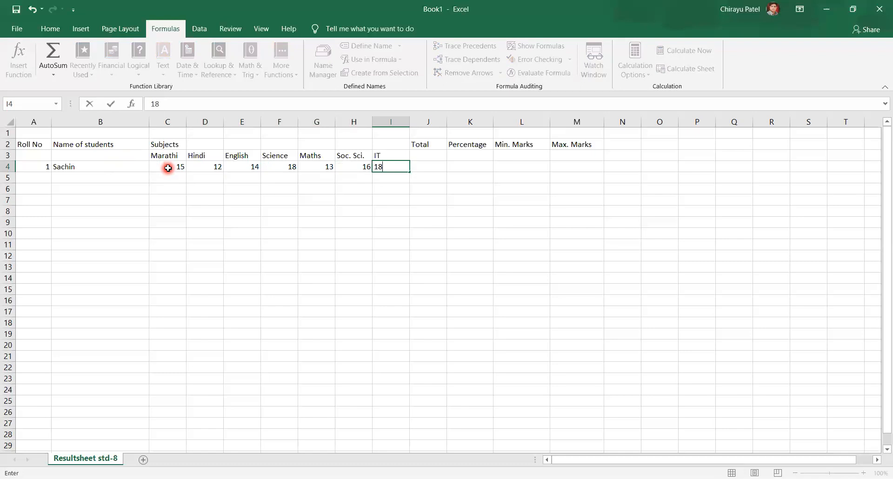
key("Tab")
key("Return")
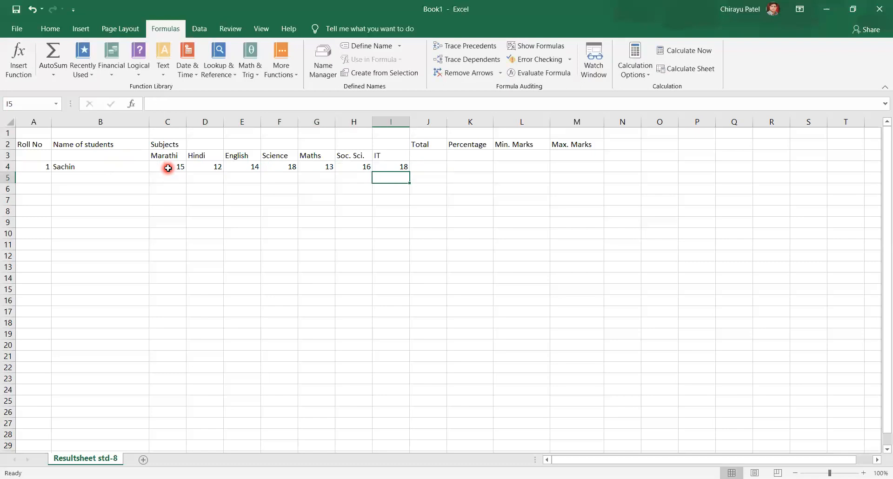
Enter roll number 2 in A5 and the second student's name in B5
type("2")
key("Tab")
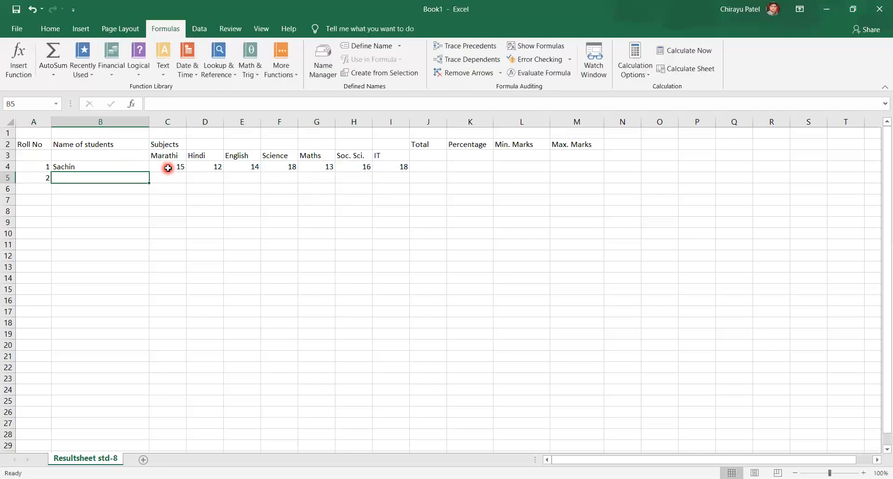
type("Mal")
key("BackSpace")
type("nish")
key("Tab")
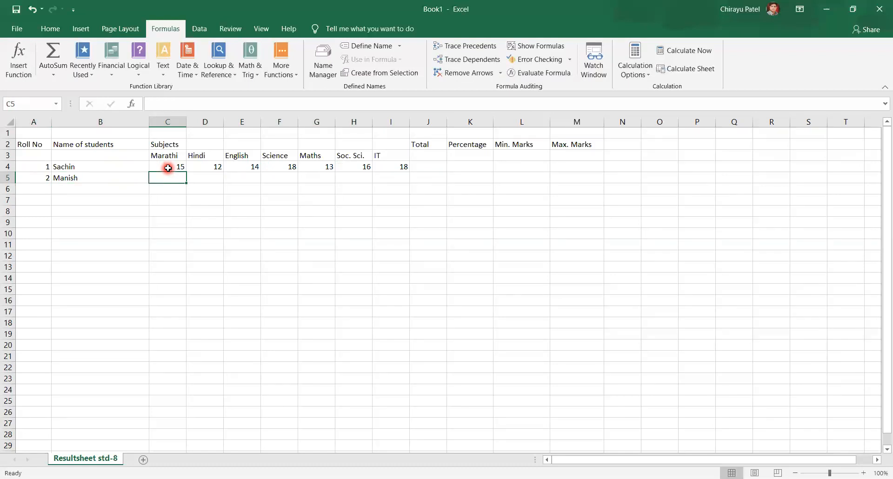
Enter the second student's marks 14, 17, 12, 11, 14, 16 and 15 in C5 through I5
type("14")
key("Tab")
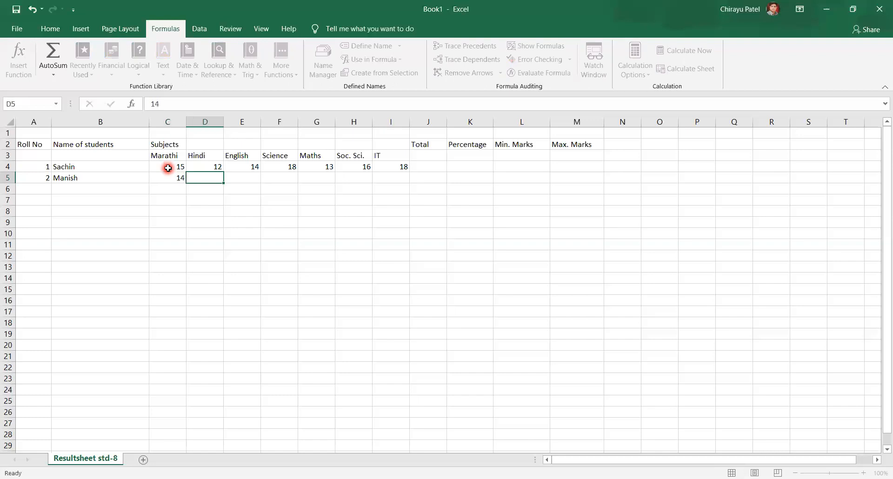
type("17")
key("Tab")
type("12")
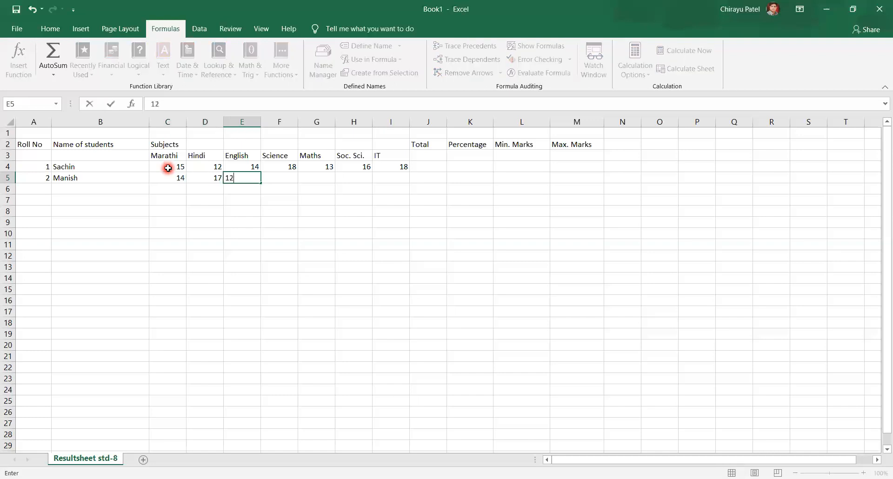
key("Tab")
type("11")
key("Tab")
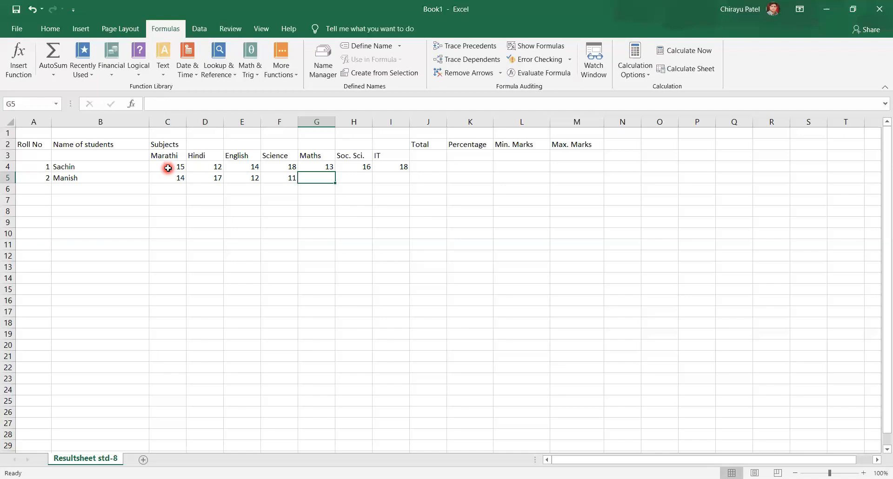
type("14")
key("Tab")
type("16")
key("Tab")
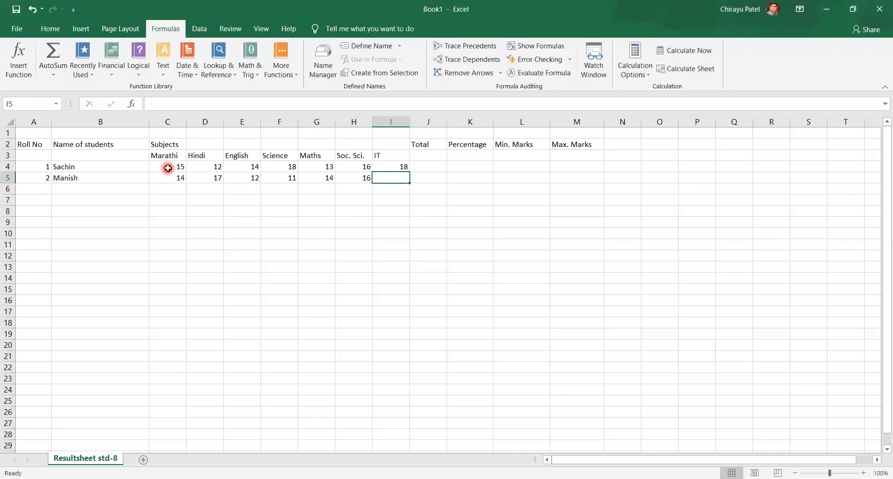
type("15")
key("Tab")
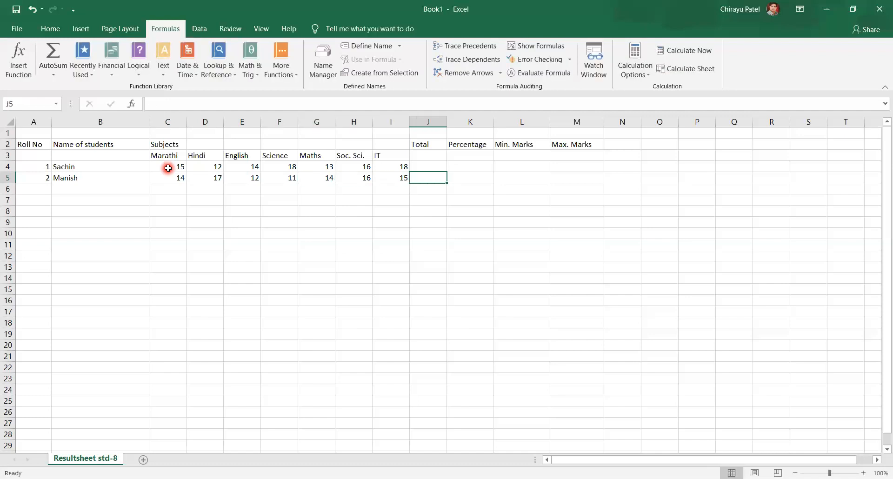
Enter roll number 3 in A6 and the third student's name in B6
key("Down")
key("Left")
key("Left")
key("Left")
key("Left")
key("Left")
key("Left")
key("Left")
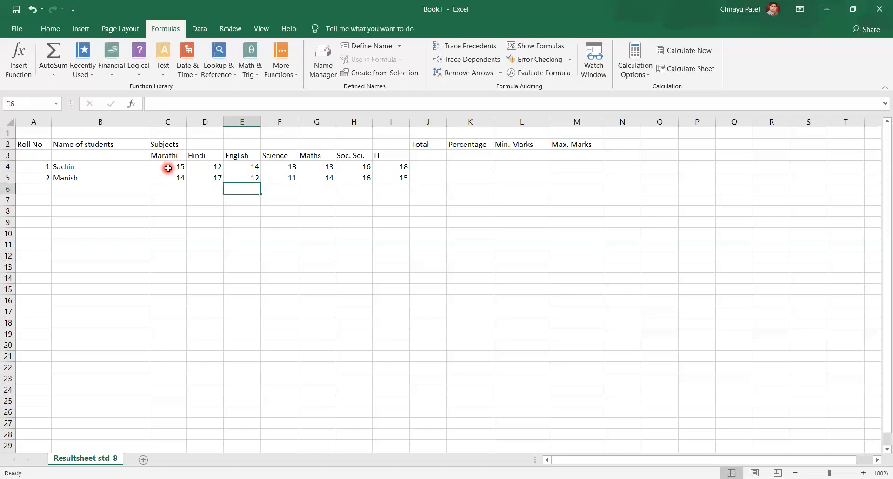
key("Left")
key("Left")
type("3")
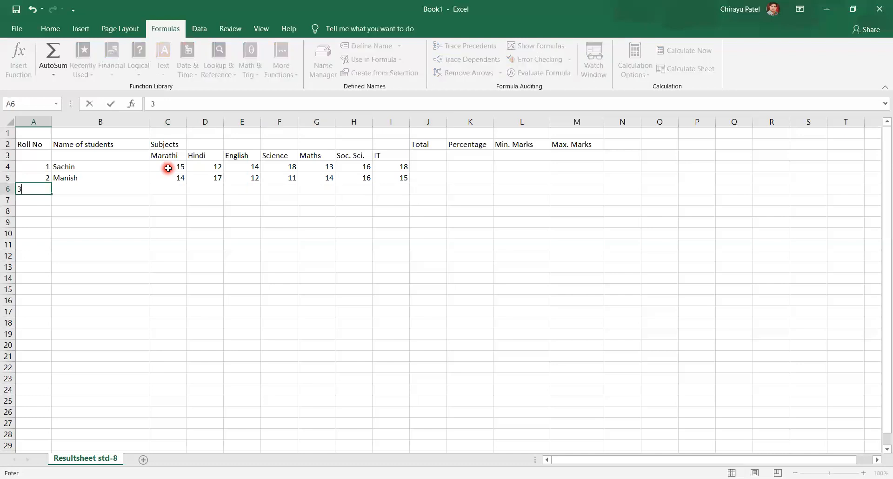
key("Tab")
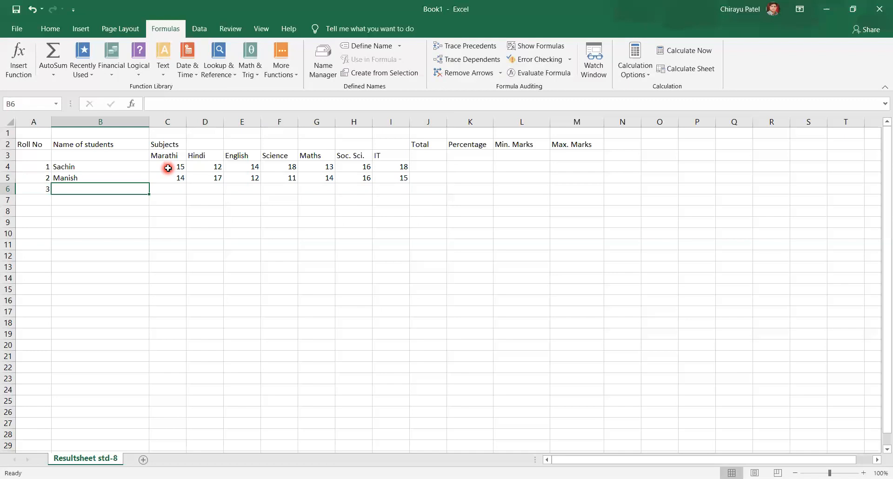
type("R")
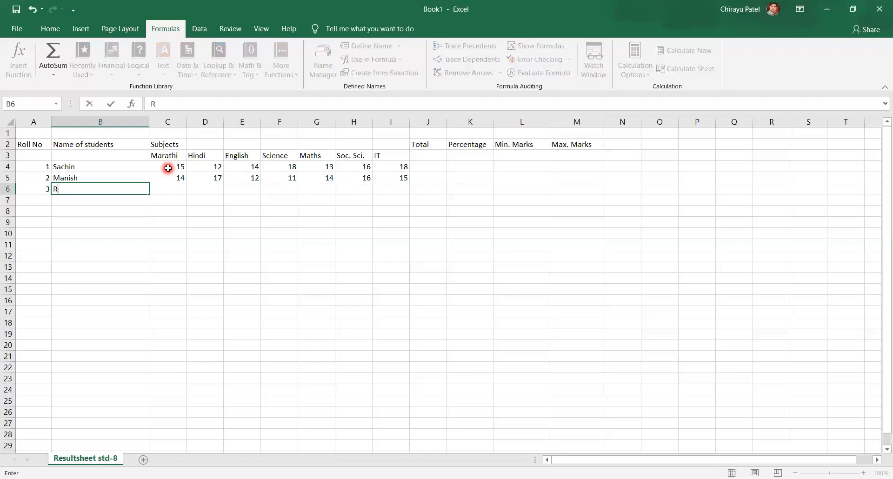
type("amesh")
key("Tab")
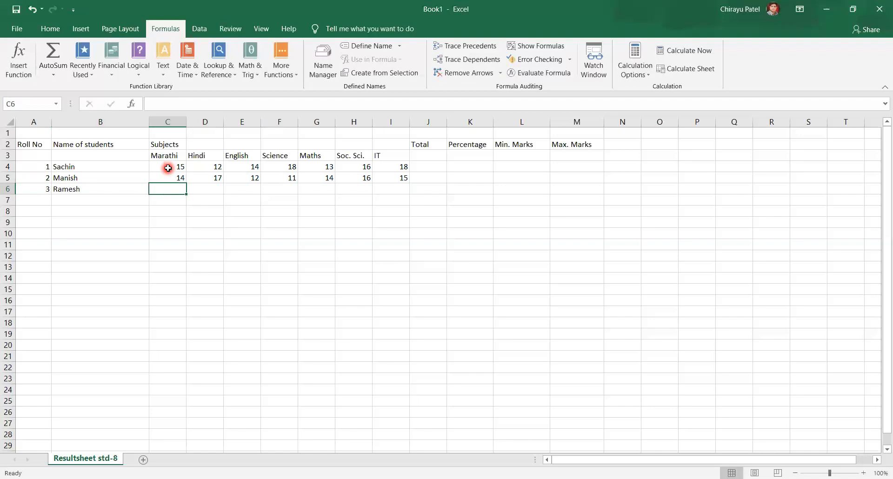
Enter the third student's marks 10, 13, 15, 14, 15, 12 and 15 in C6 through I6
type("10")
key("Tab")
type("13")
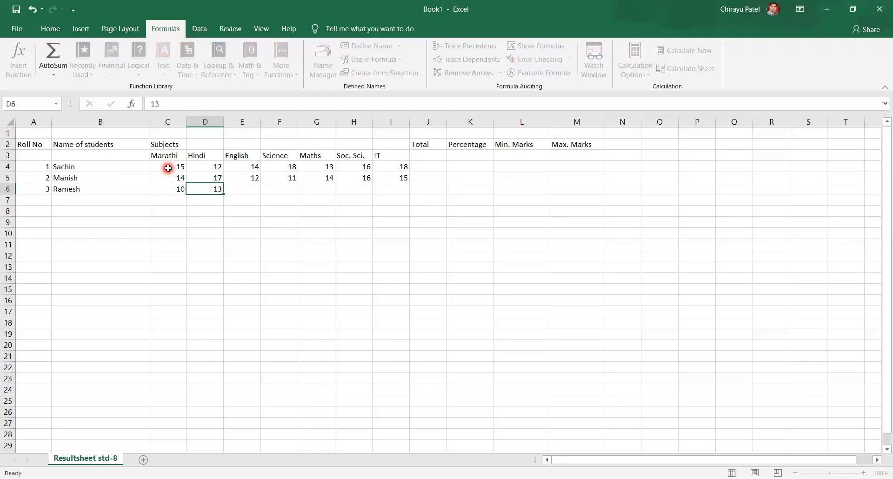
key("Tab")
type("15")
key("Tab")
type("14")
key("Tab")
type("15")
key("Tab")
type("12")
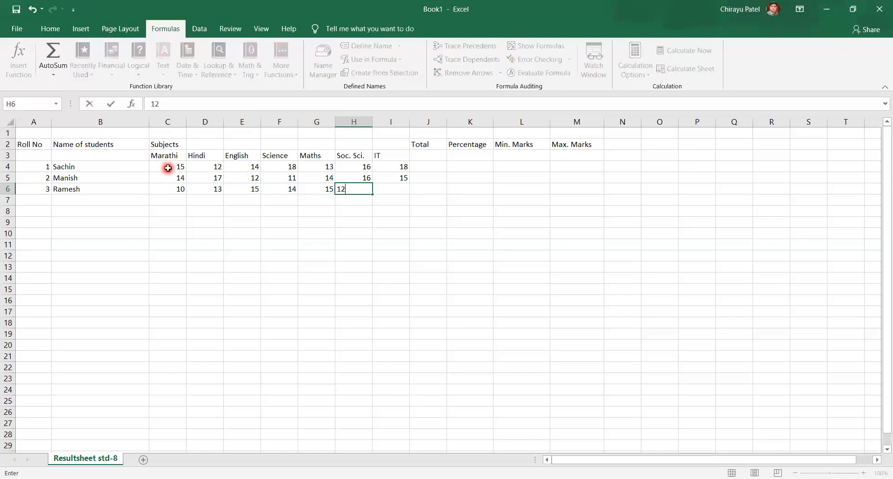
key("Tab")
type("15")
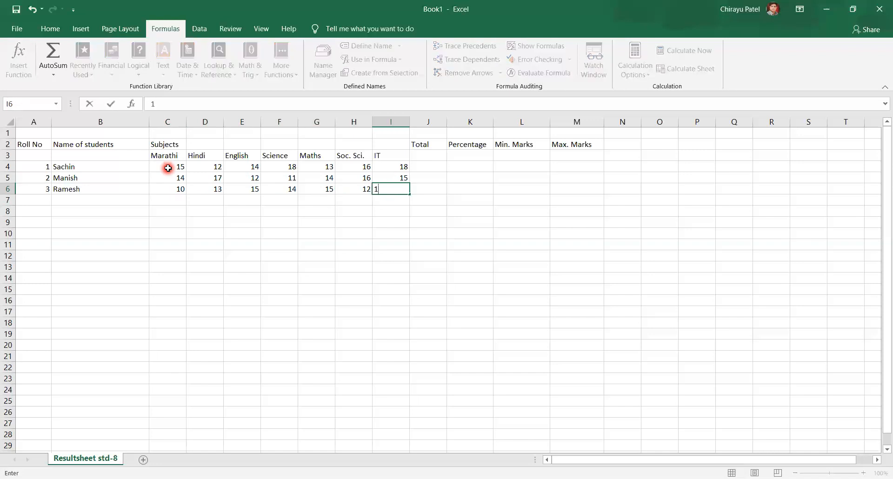
key("Tab")
Enter roll number 4 in A7 and the fourth student's name in B7
key("Down")
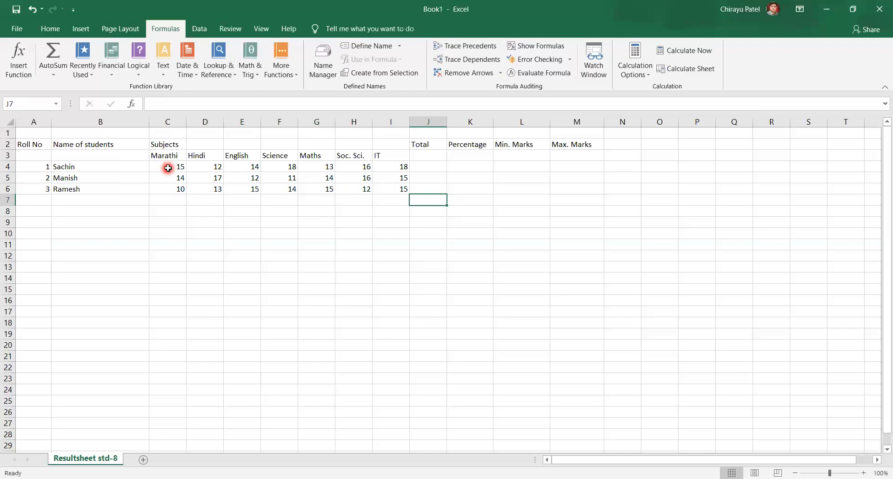
key("Left")
key("Left")
key("Left")
key("Left")
key("Left")
key("Left")
key("Left")
key("Left")
key("Left")
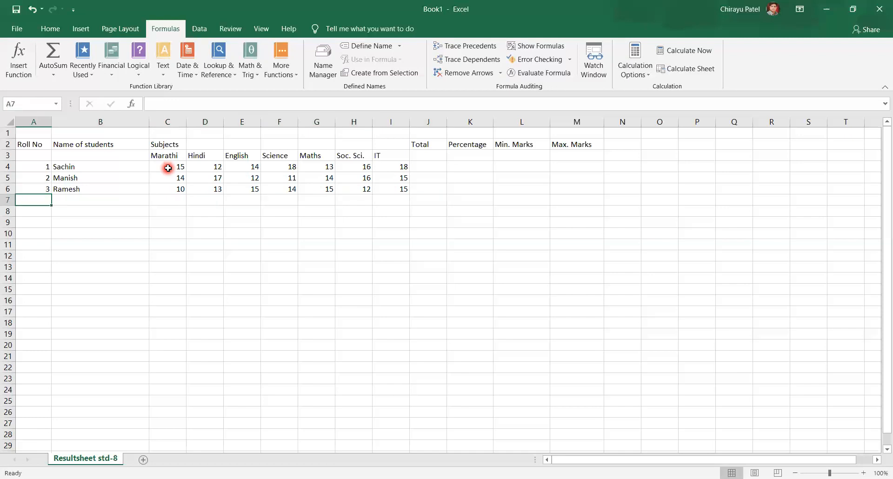
type("4")
key("Tab")
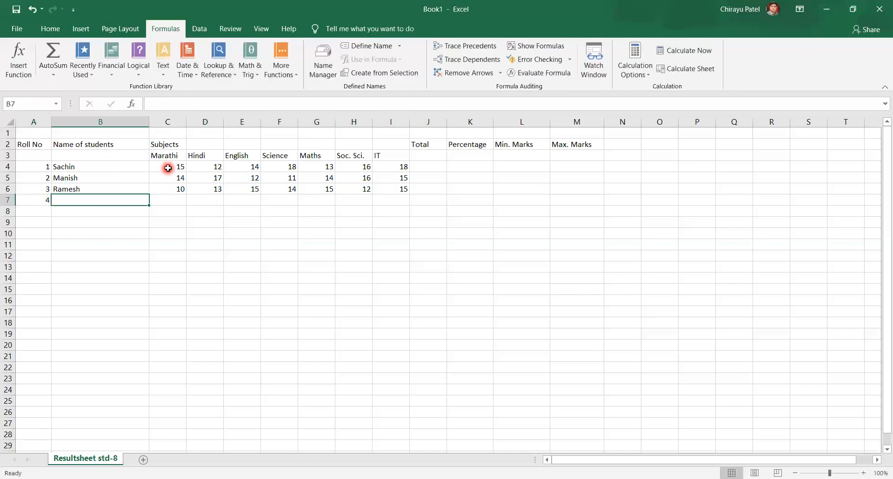
type("Raj")
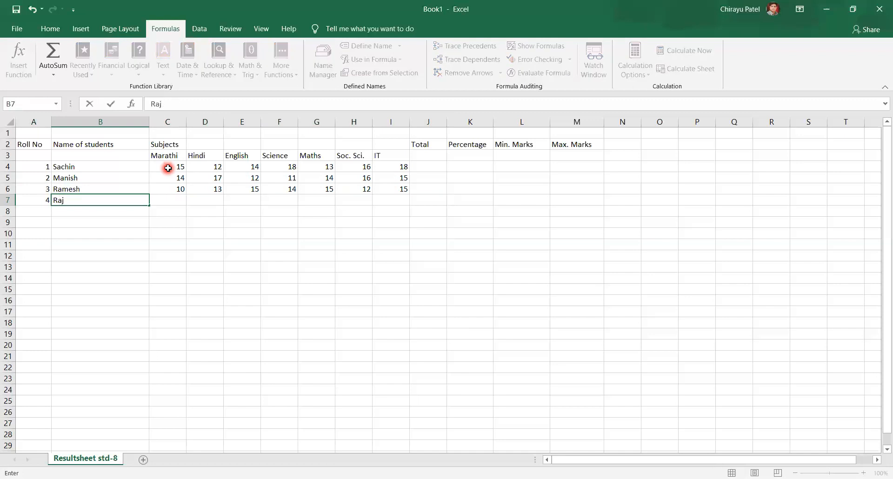
key("Tab")
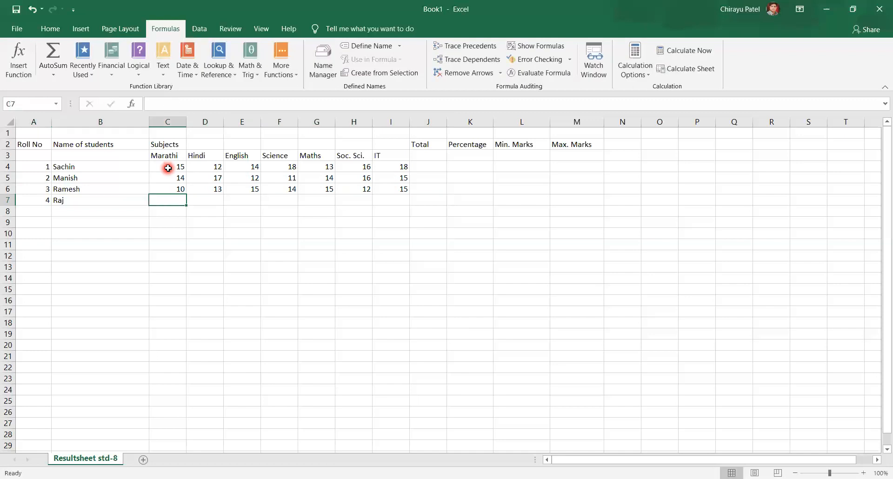
Enter the fourth student's marks 17, 15, 14, 12, 13, 15 and 19 in C7 through I7
type("17")
key("Tab")
type("15")
key("Tab")
type("14")
key("Tab")
type("12")
key("Tab")
type("13")
key("Tab")
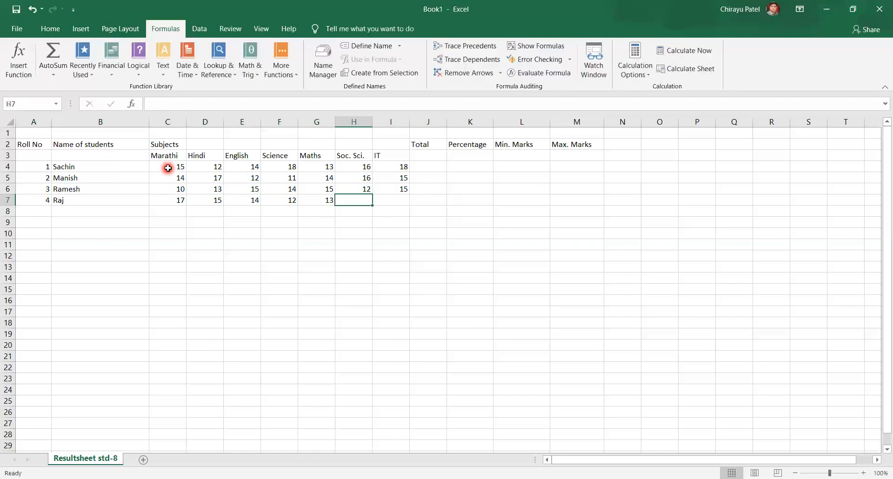
type("15")
key("Tab")
type("1")
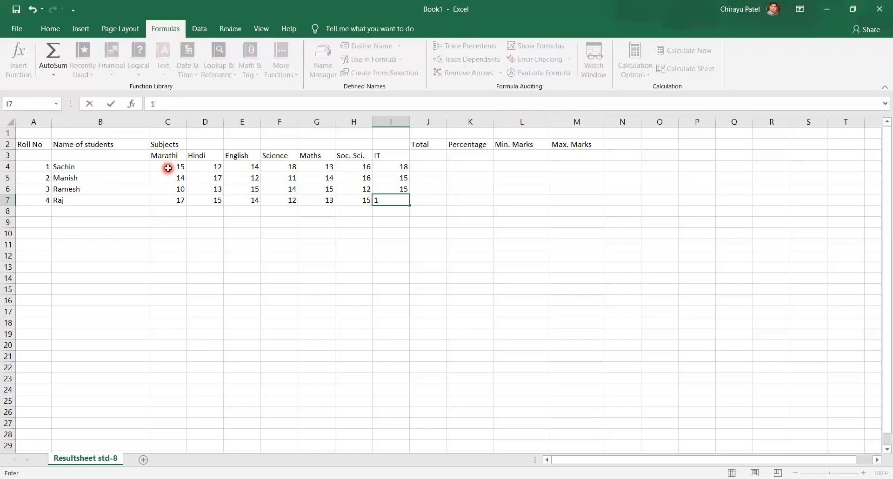
type("9")
key("Tab")
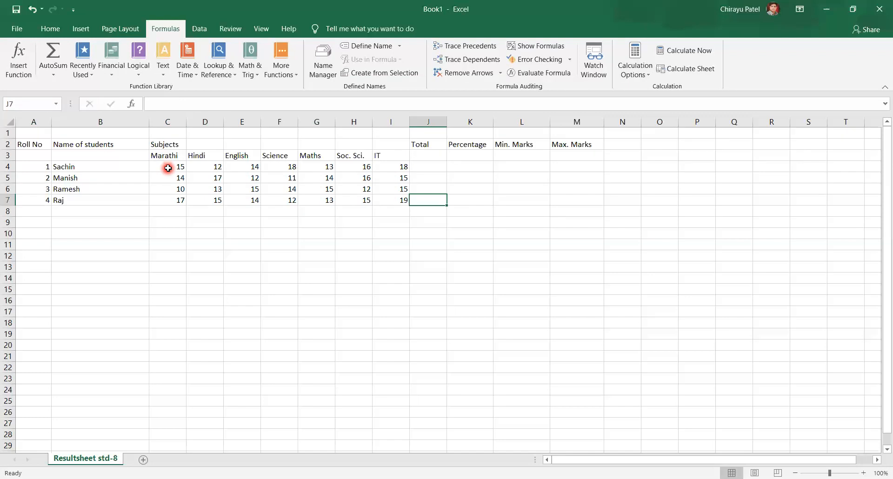
Make the heading rows 2 and 3 bold and narrow column B to just fit its heading
left_click(9, 156)
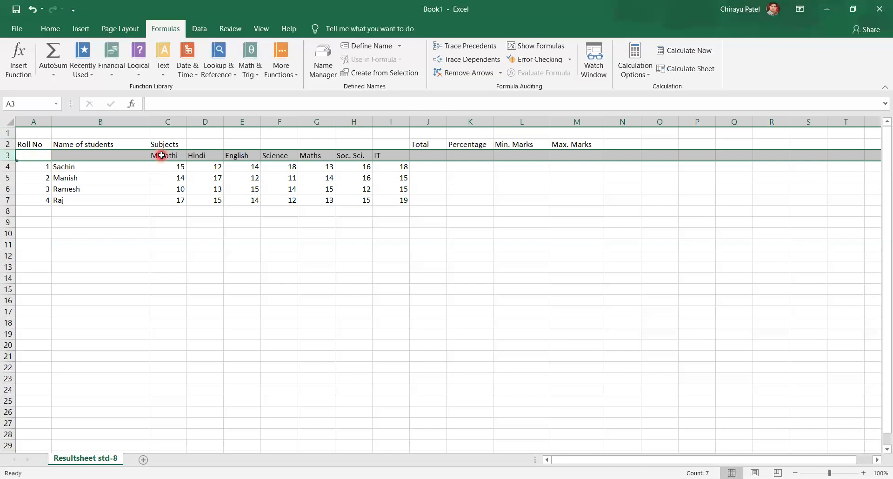
left_click(55, 31)
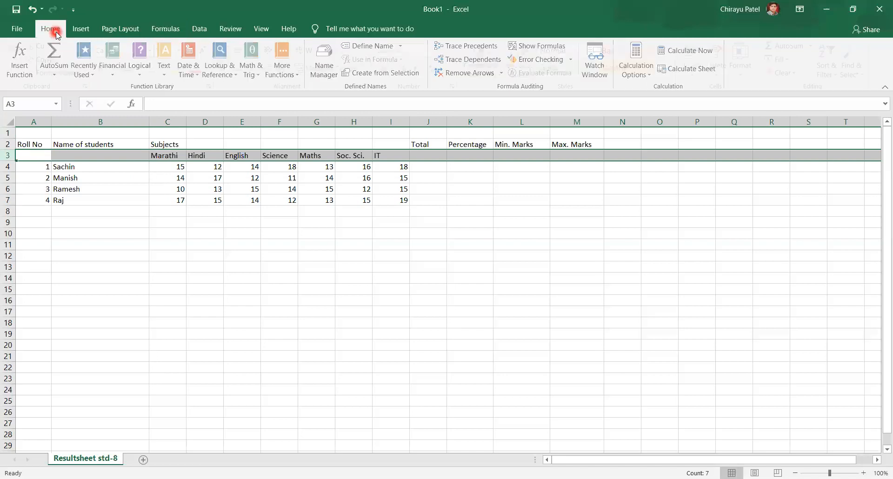
left_click(108, 70)
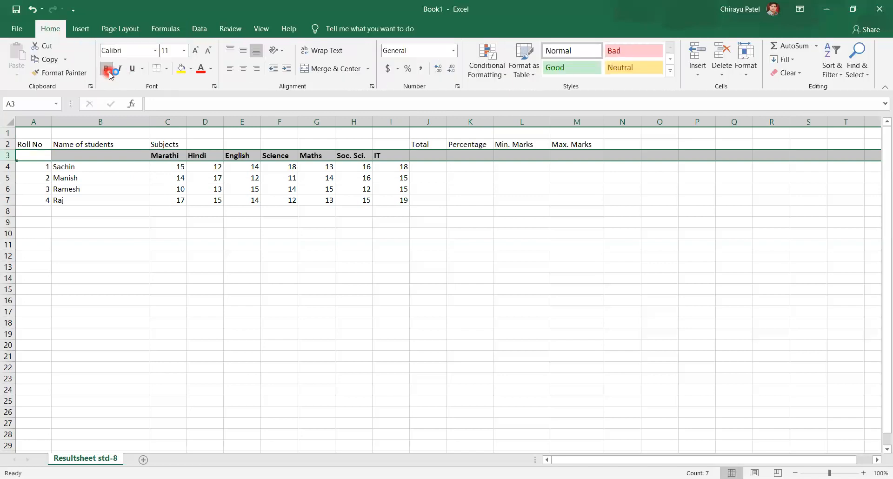
left_click(141, 204)
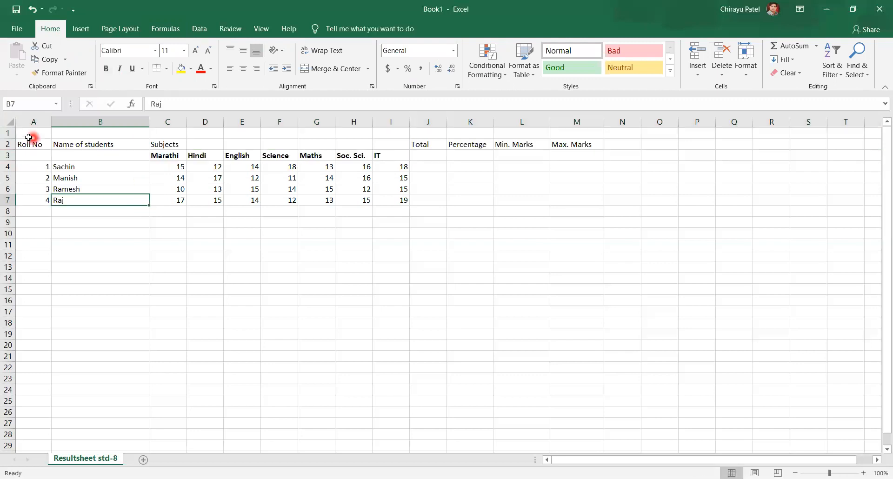
left_click(8, 144)
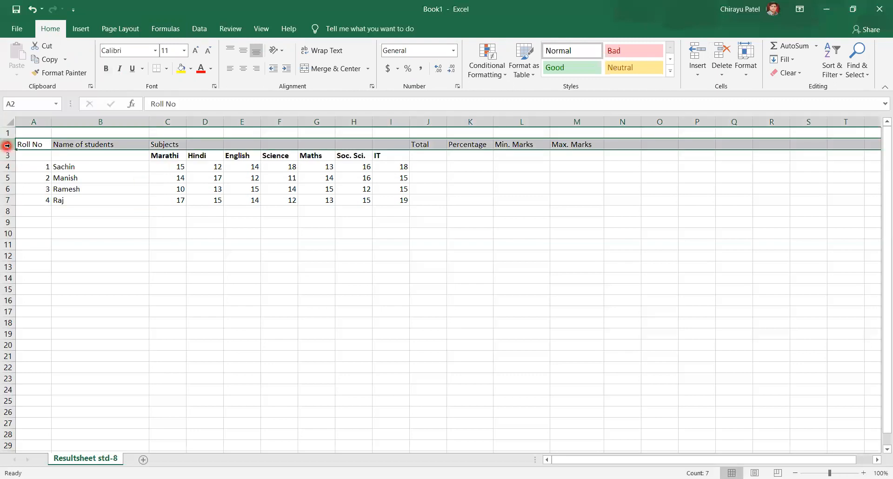
left_click(106, 70)
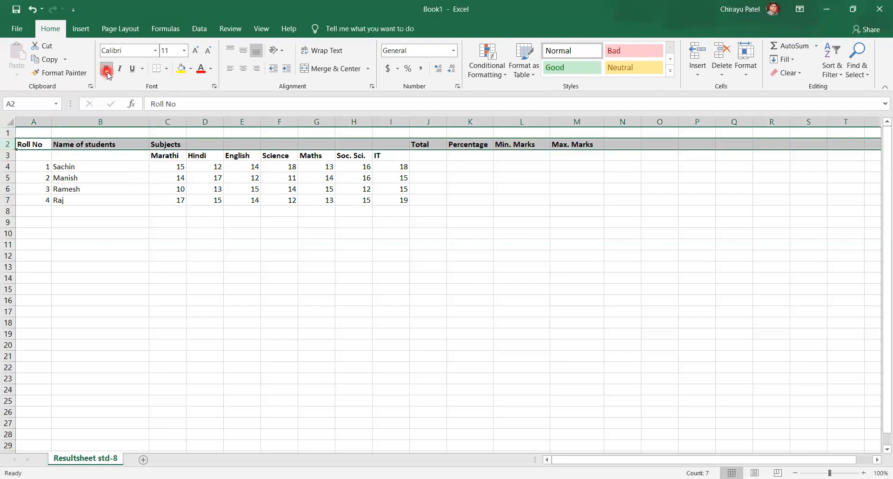
left_click(257, 242)
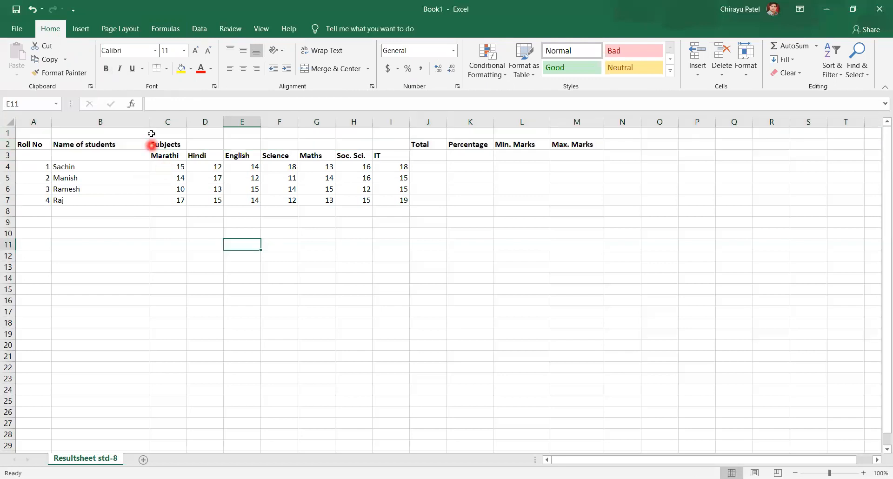
left_click_drag(125, 119, 117, 122)
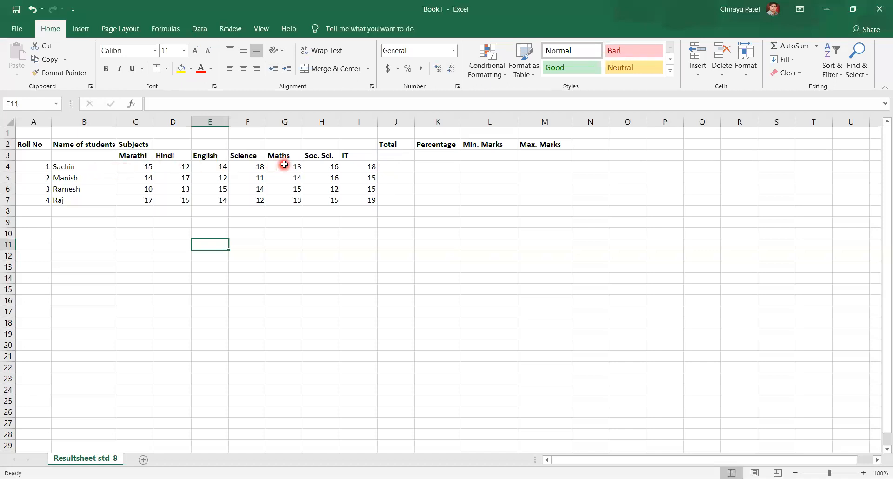
Calculate the first student's total in J4 with AutoSum over the marks in C4:I4
left_click(392, 168)
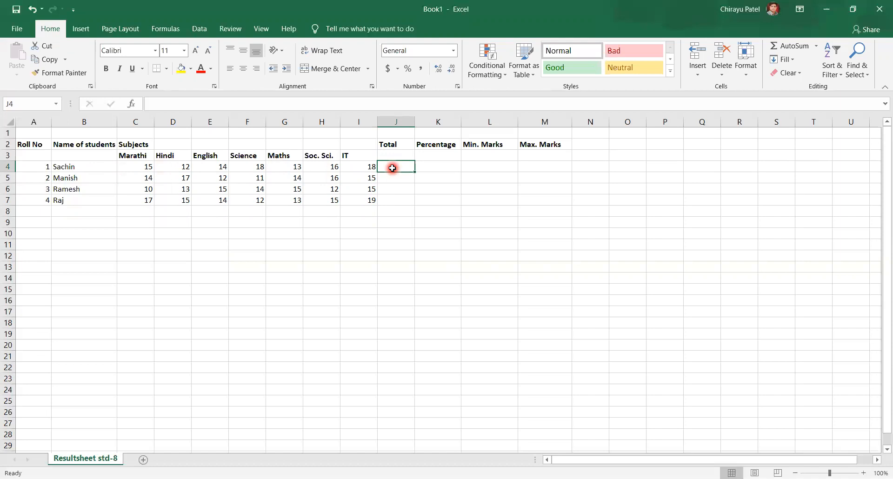
left_click(804, 48)
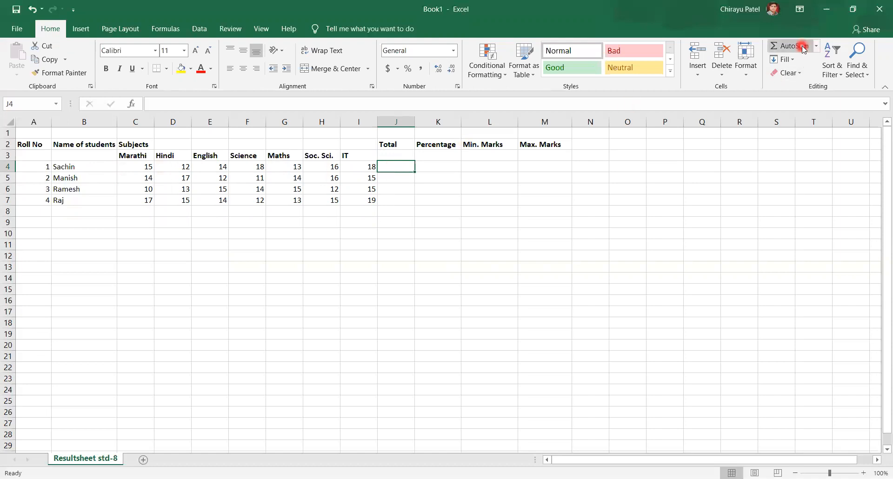
left_click(804, 49)
left_click(804, 49)
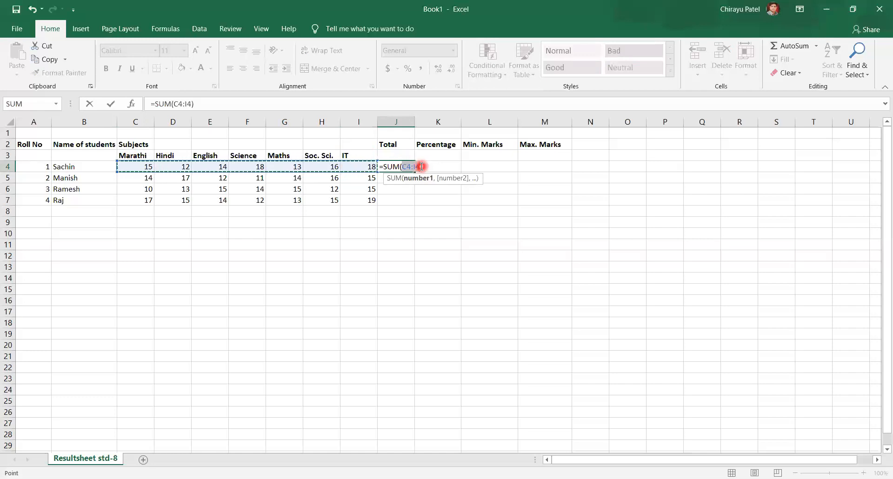
key("Return")
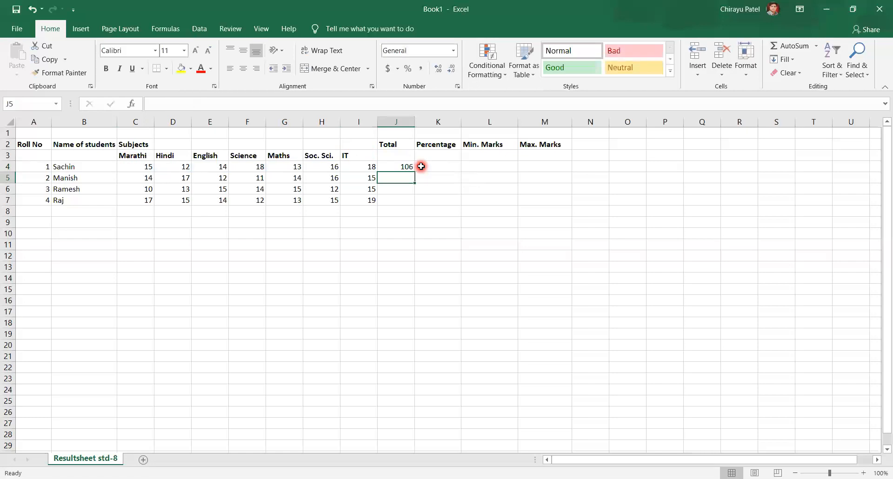
Fill the total formula from J4 down to J7 for the remaining students
left_click(403, 166)
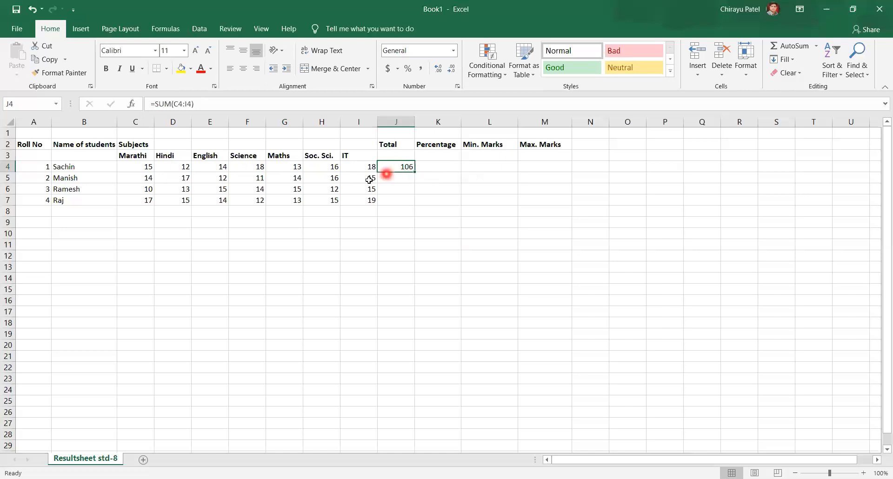
left_click(393, 179)
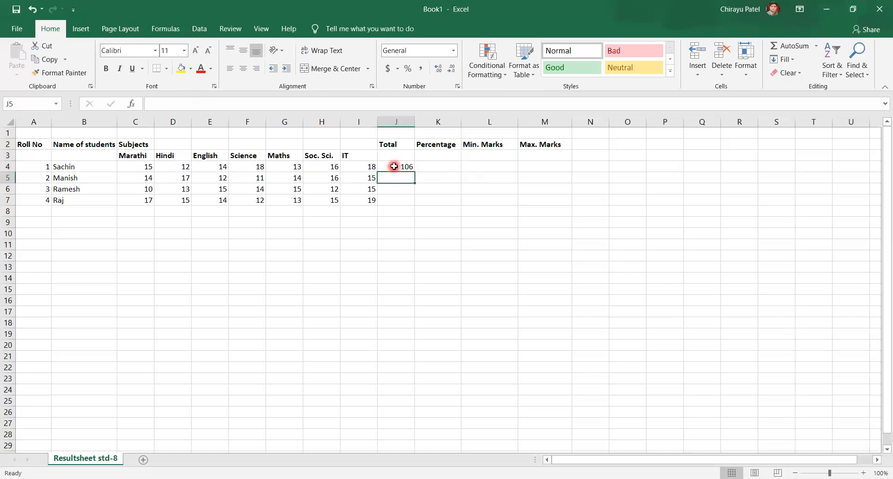
left_click(393, 166)
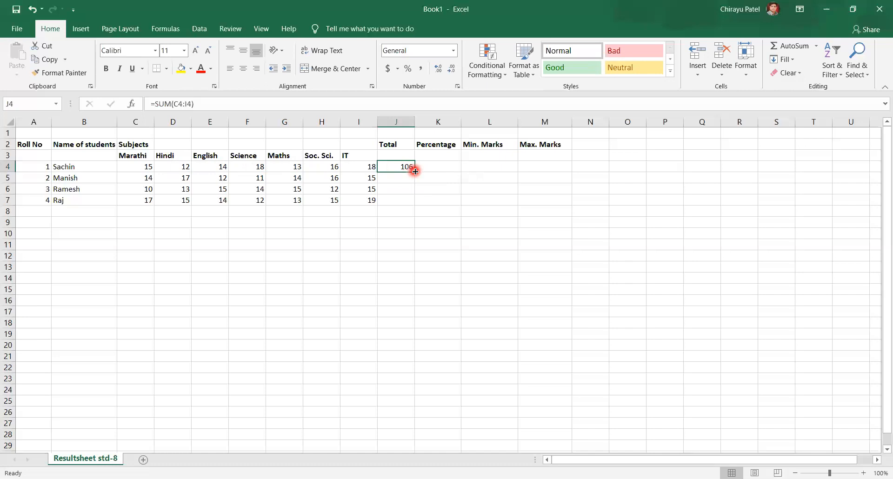
left_click_drag(415, 171, 414, 203)
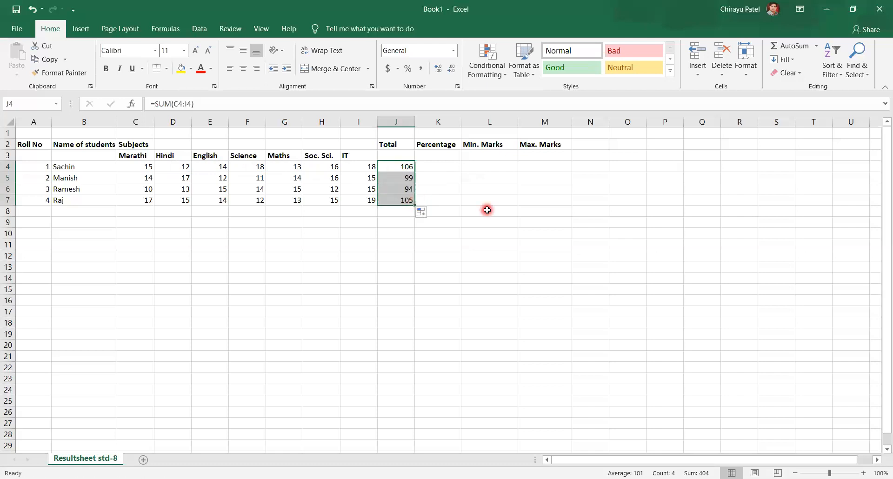
left_click(429, 187)
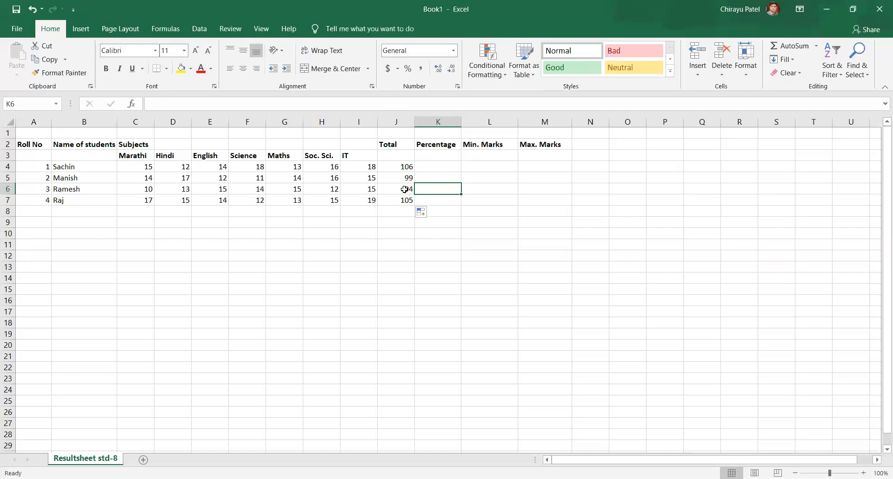
Calculate the first student's percentage in K4 with =J4/1.4 and fill the formula down to K7
left_click(446, 170)
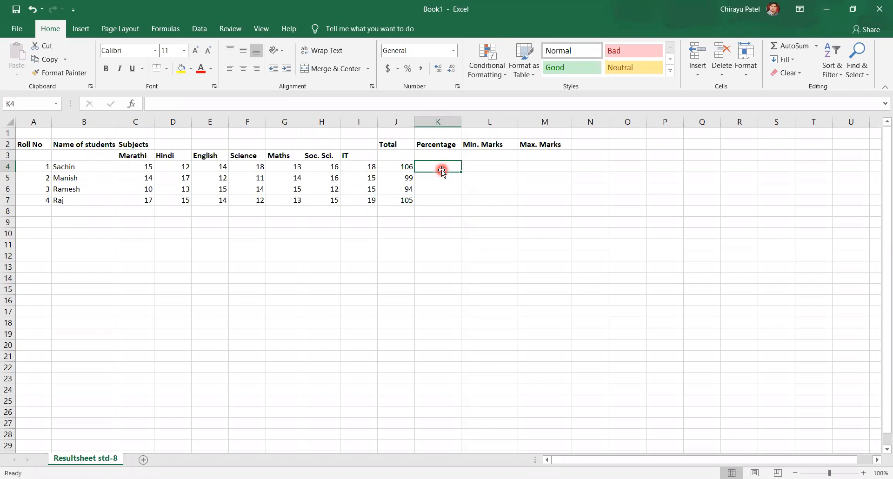
type("=")
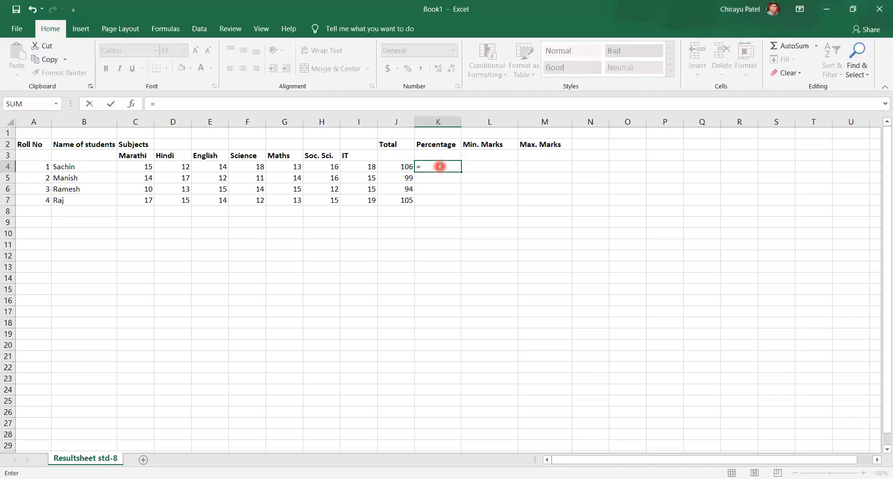
type("4/1.4")
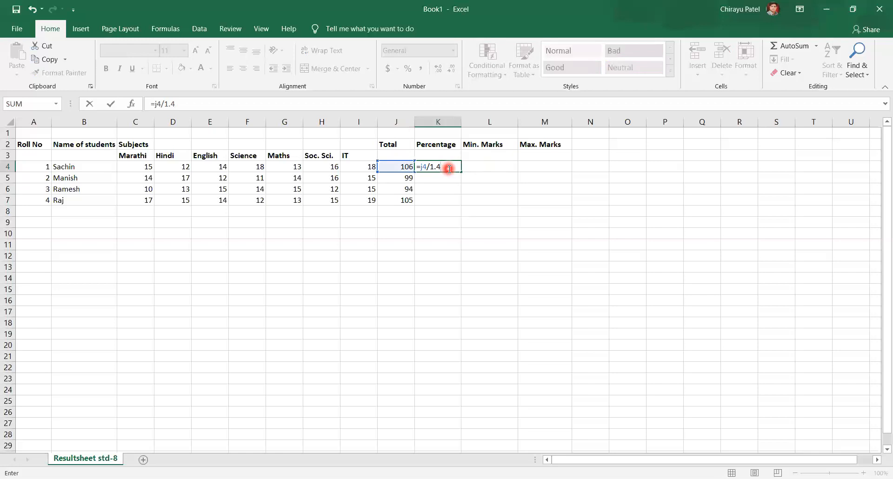
key("Return")
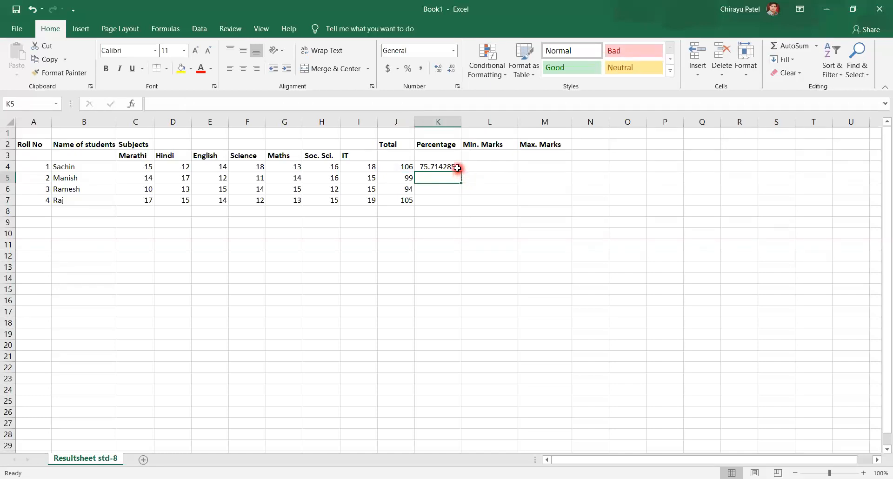
left_click(457, 168)
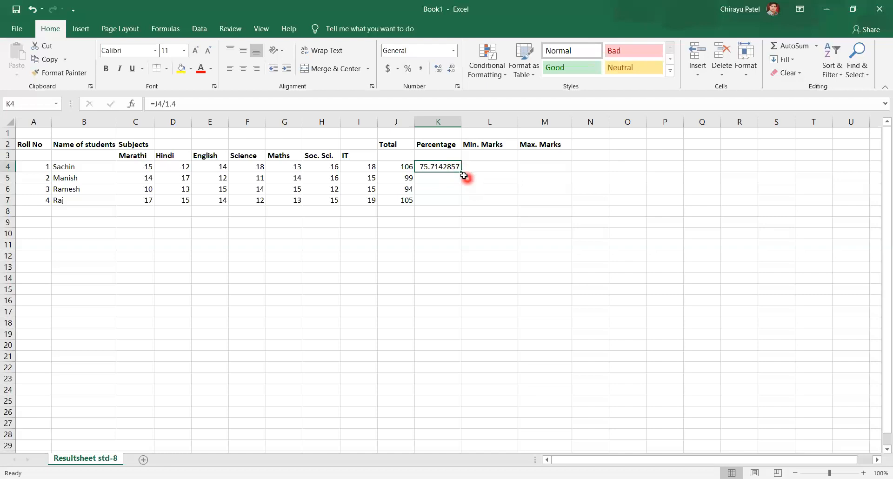
left_click_drag(460, 172, 460, 203)
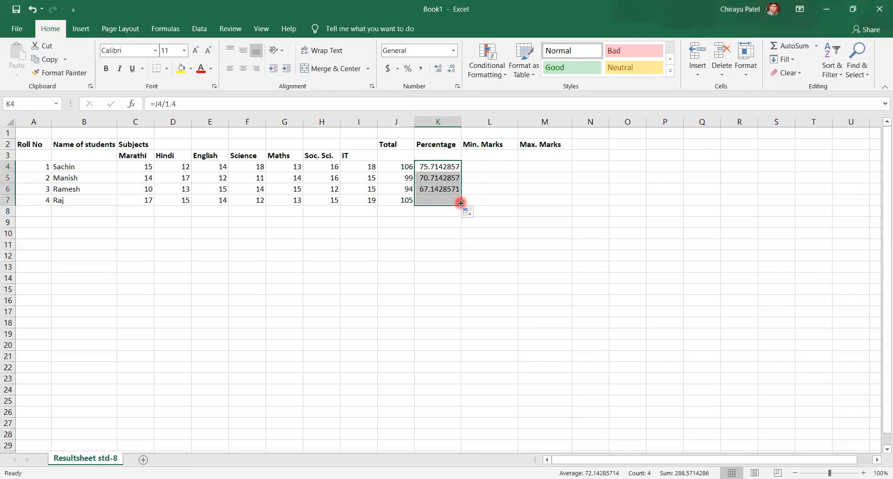
left_click(458, 280)
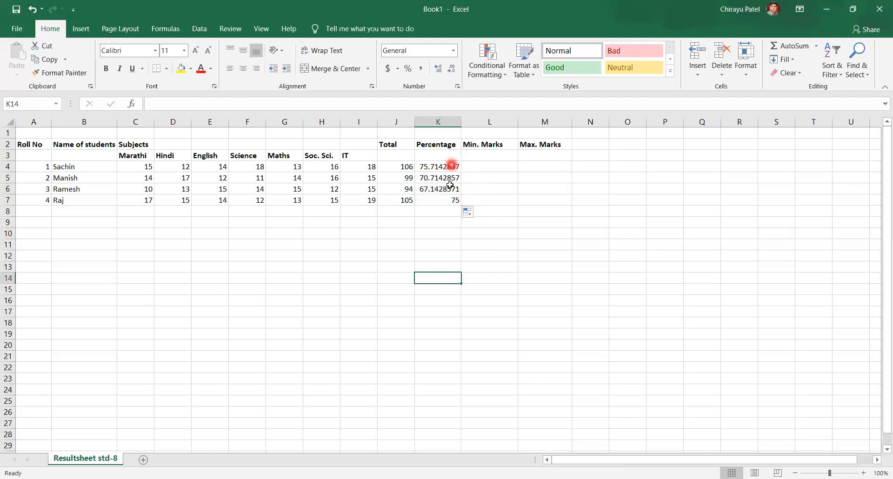
Insert the Min function in L4 and set its range to the subject marks C4:I4
left_click(503, 168)
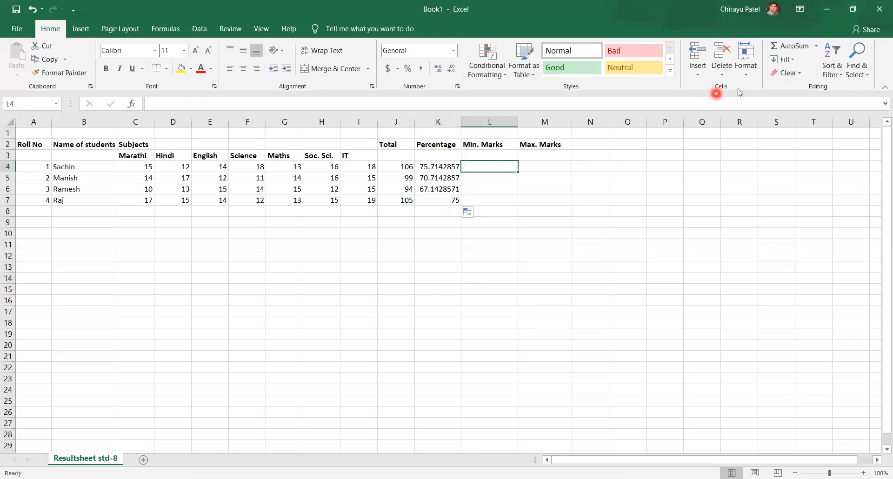
left_click(819, 49)
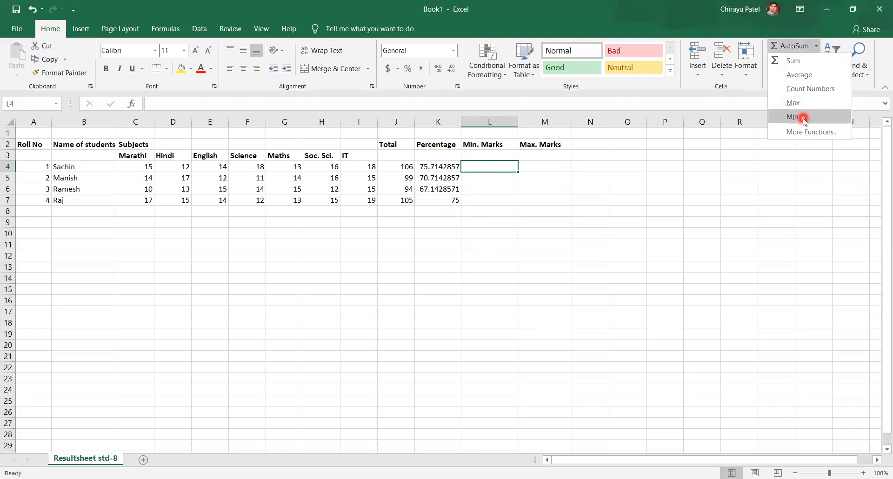
left_click(794, 117)
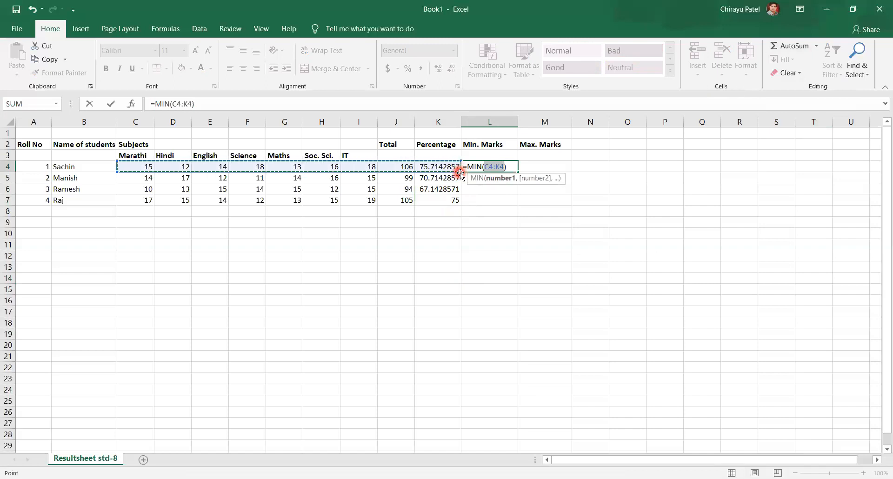
left_click(499, 169)
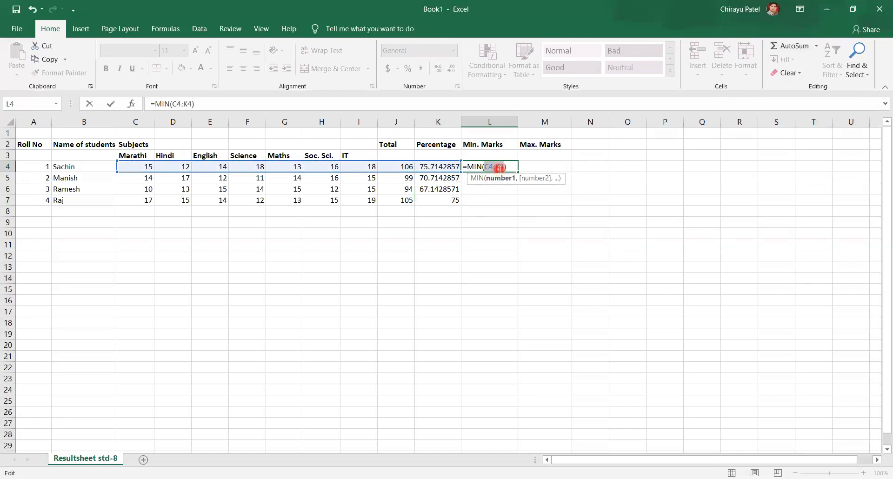
key("BackSpace")
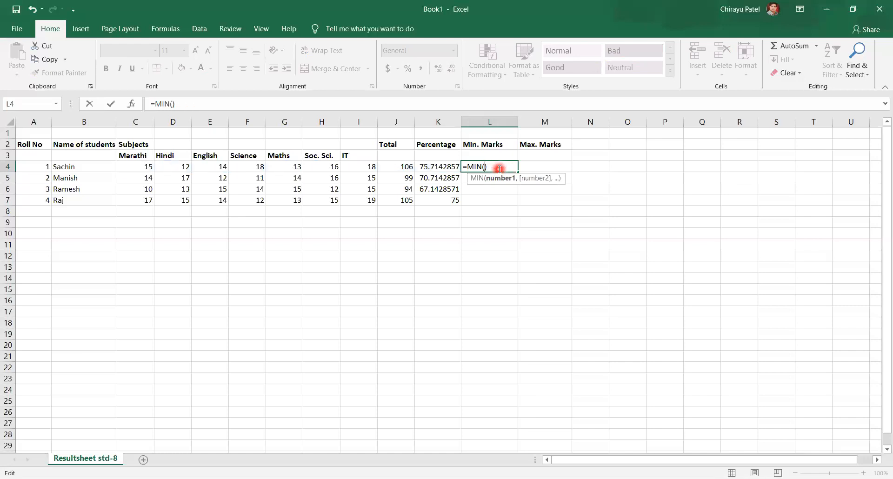
type("c4:i4")
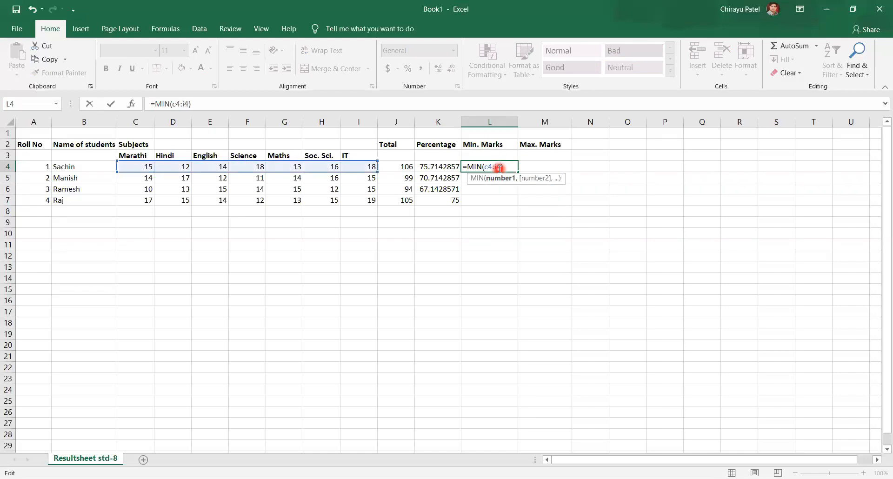
key("Return")
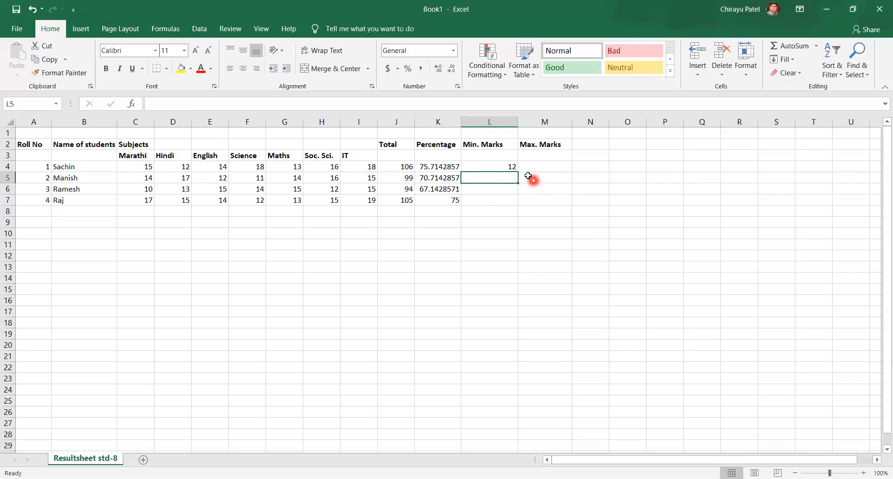
Fill the minimum marks formula from L4 down to L7 for the remaining students
left_click(514, 170)
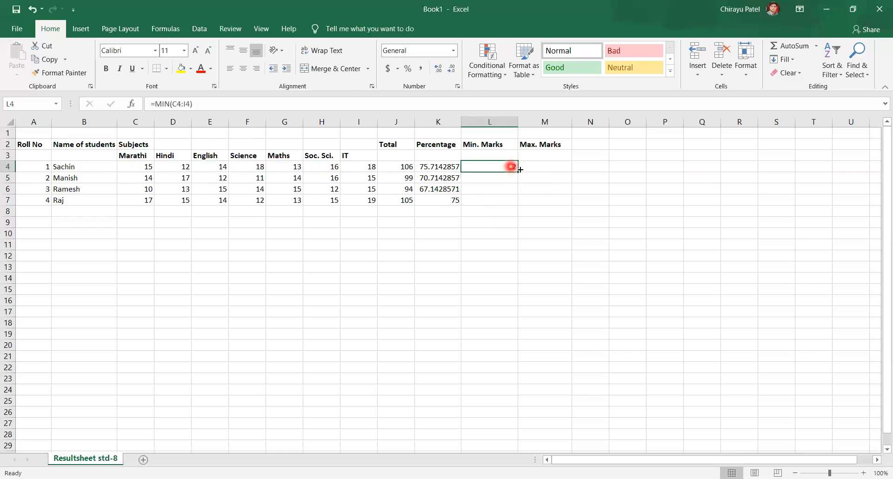
left_click_drag(517, 171, 515, 203)
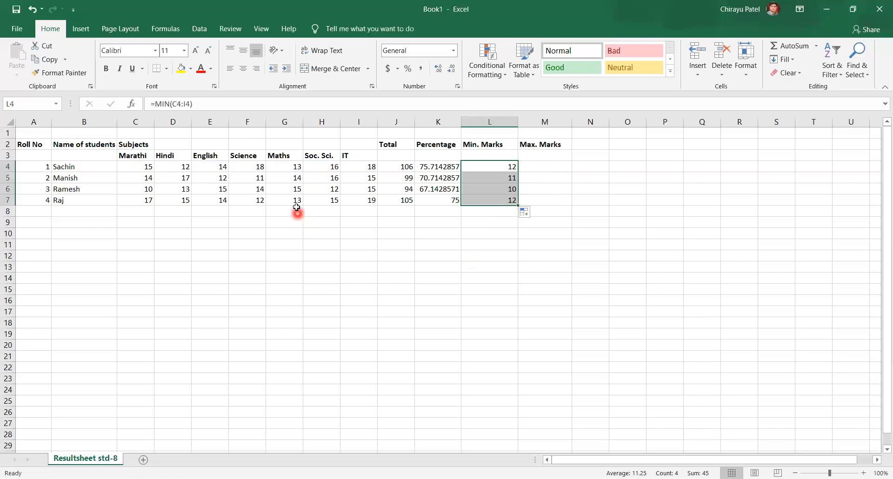
left_click(213, 179)
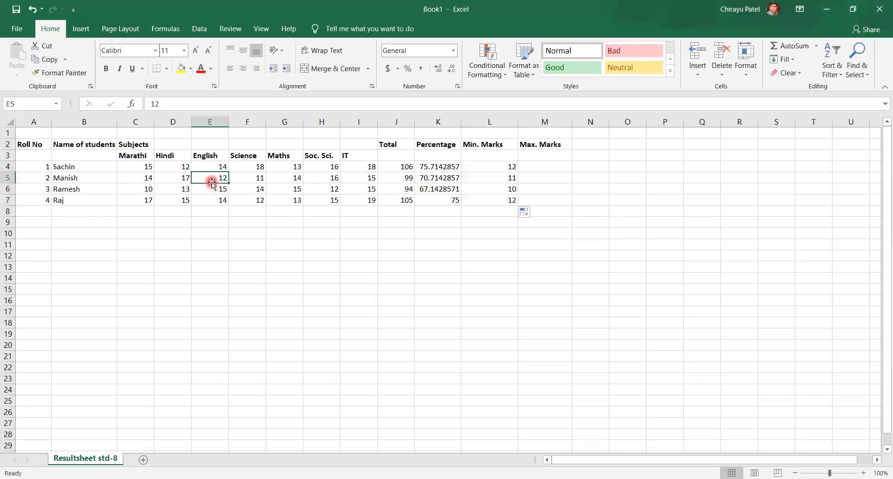
left_click(253, 188)
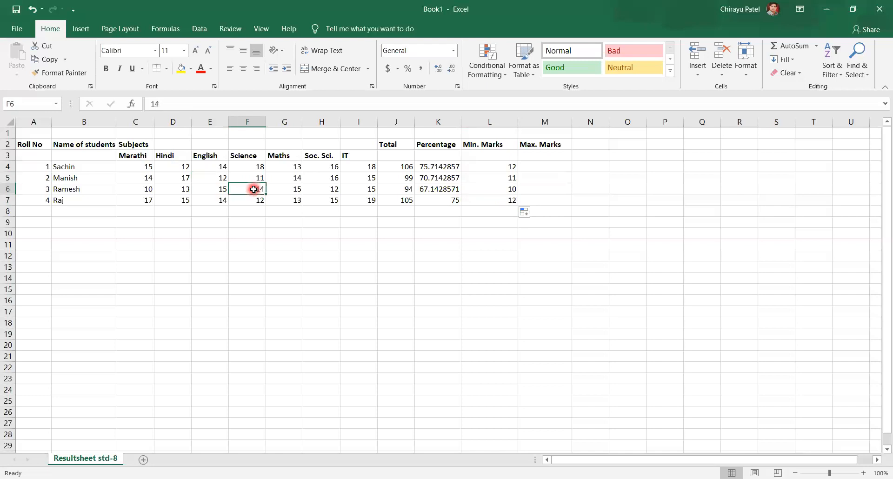
left_click(148, 192)
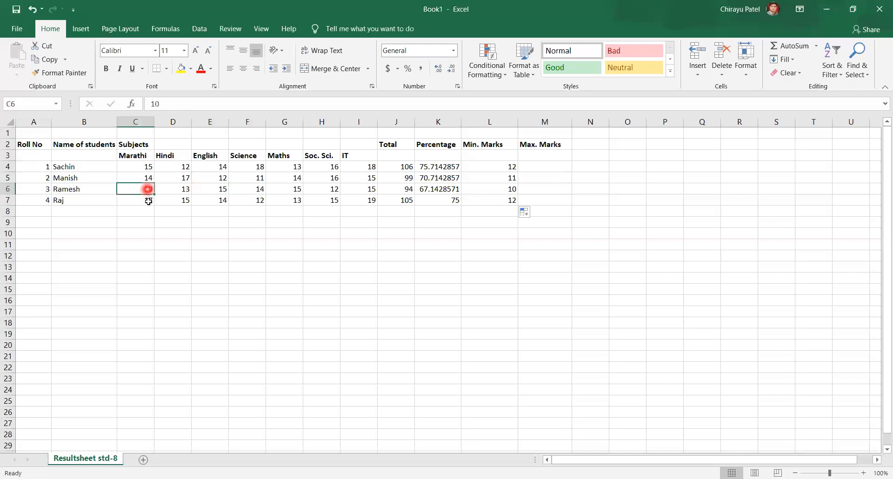
left_click(257, 203)
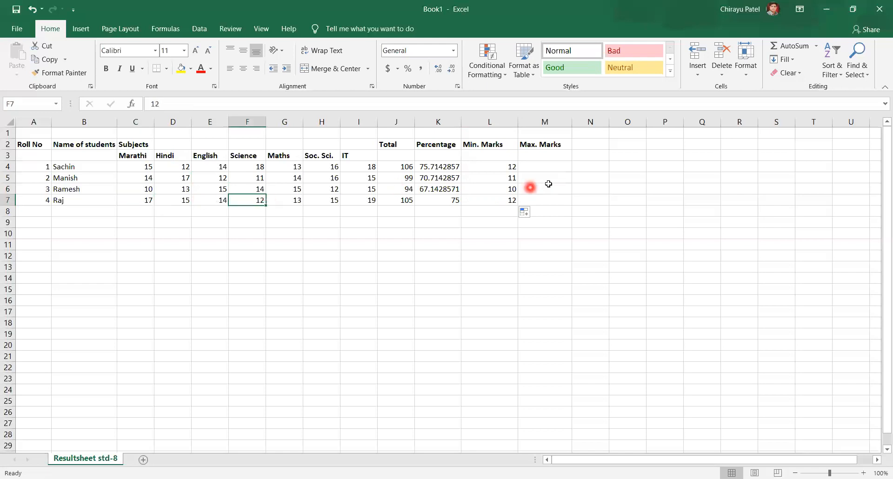
Calculate the first student's maximum marks in M4 with the formula =MAX(C4:I4)
left_click(538, 167)
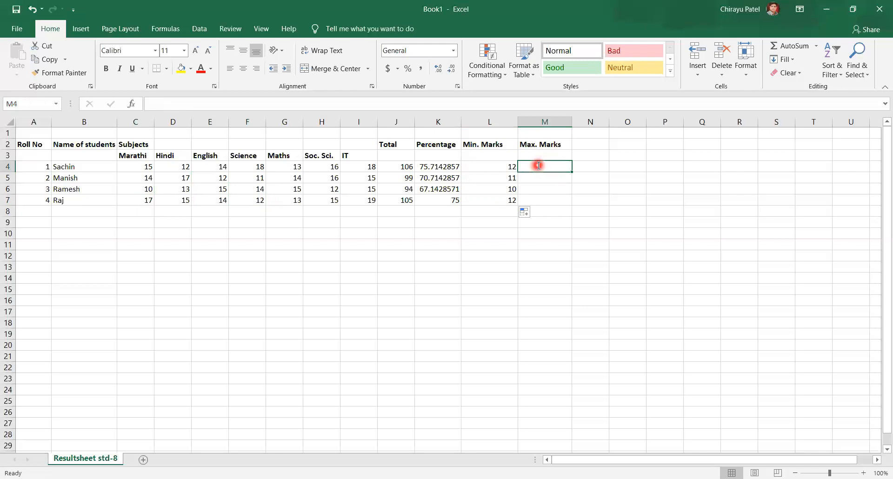
type("=")
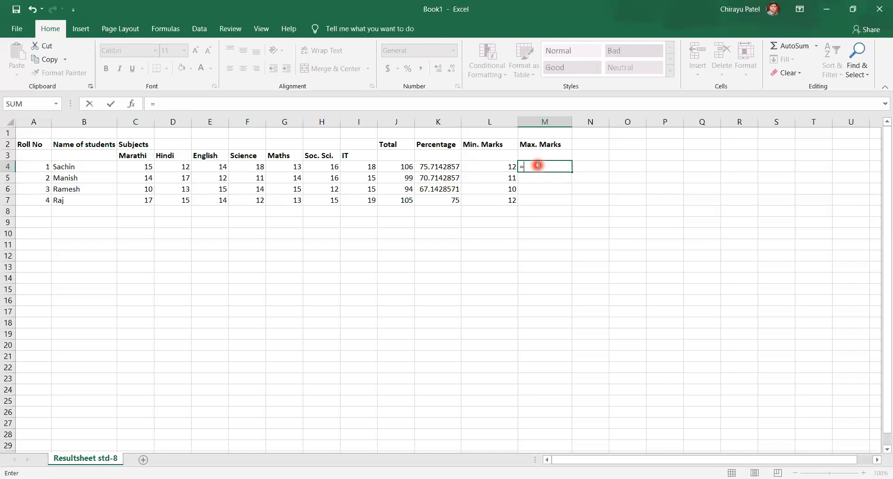
type("max(c4:")
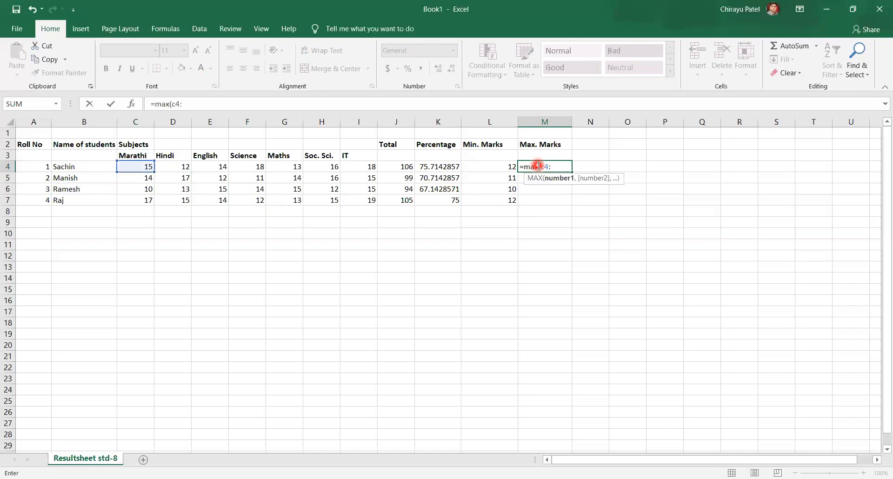
type("i4)")
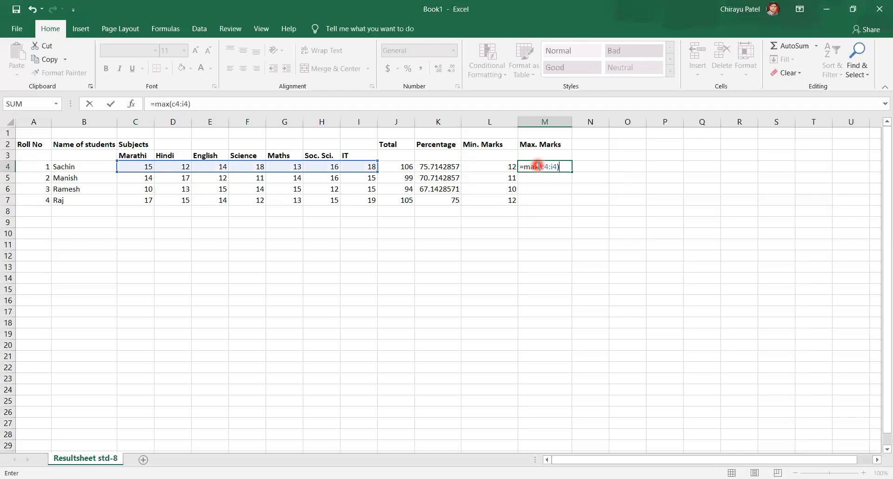
key("Return")
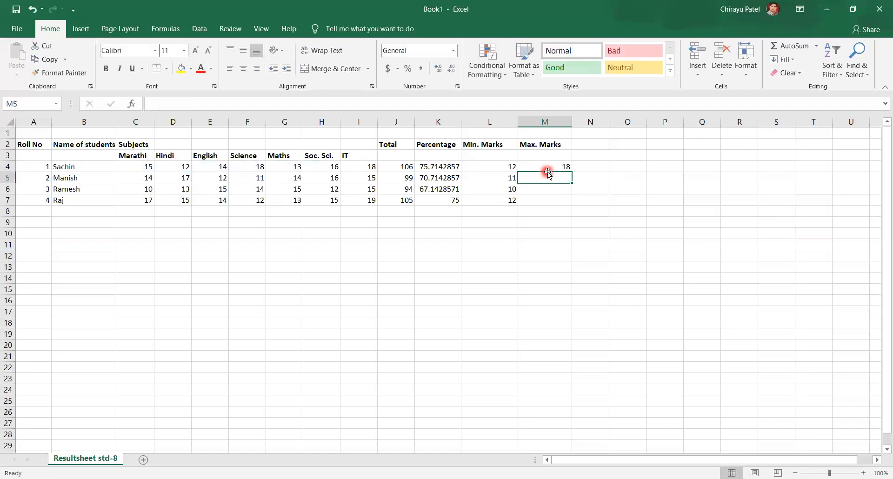
Fill the maximum marks formula from M4 down to M7 for the remaining students
left_click(548, 170)
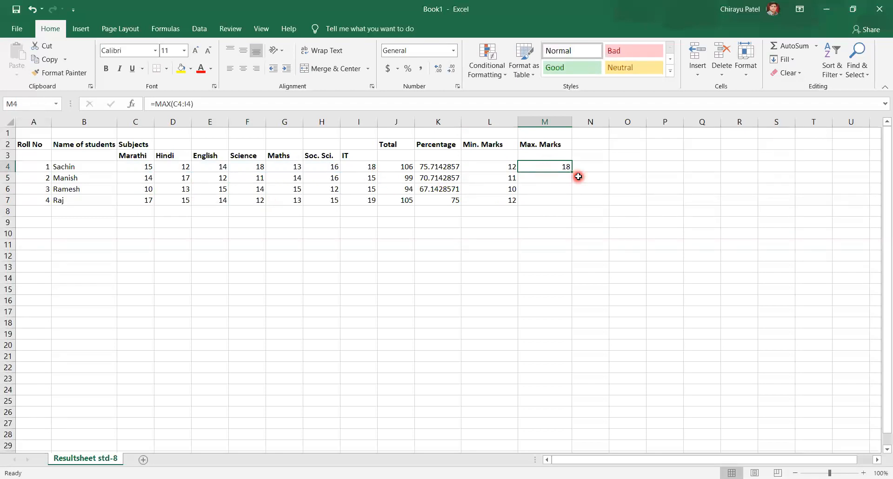
left_click_drag(572, 172, 567, 207)
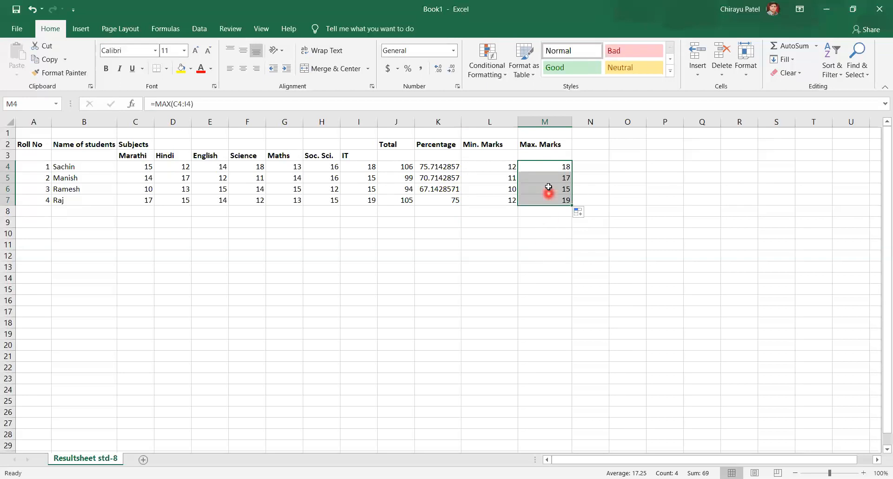
left_click(532, 231)
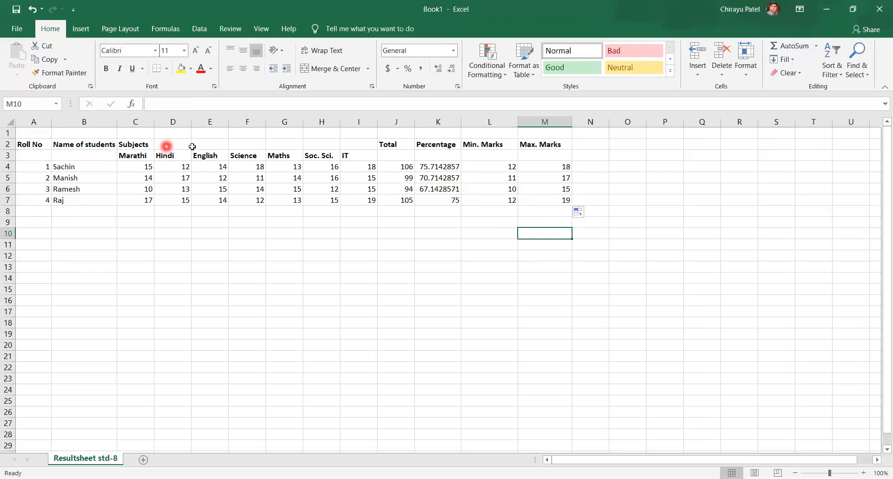
Save the workbook in the Documents folder as an Excel Workbook named "Resultsheet std-8"
left_click(19, 30)
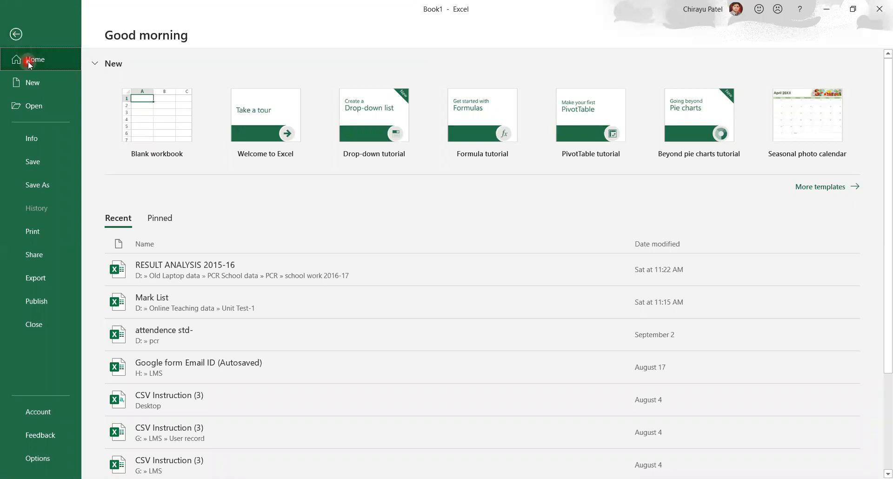
left_click(45, 161)
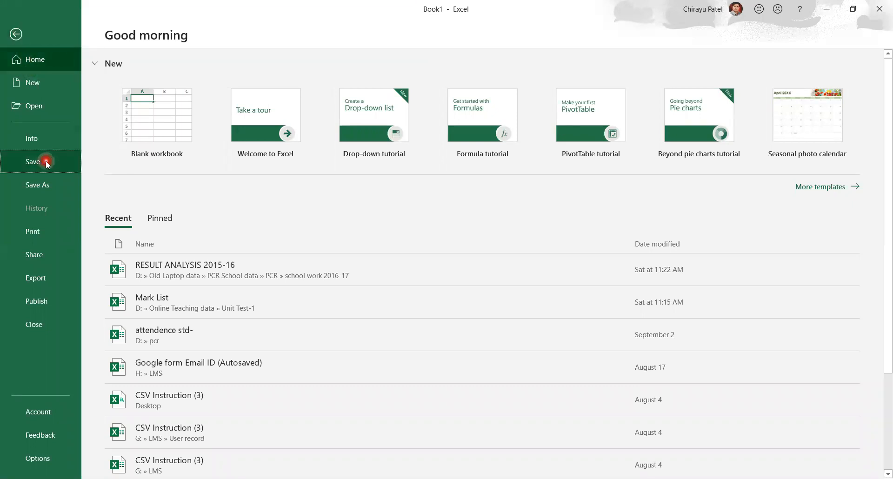
left_click(148, 179)
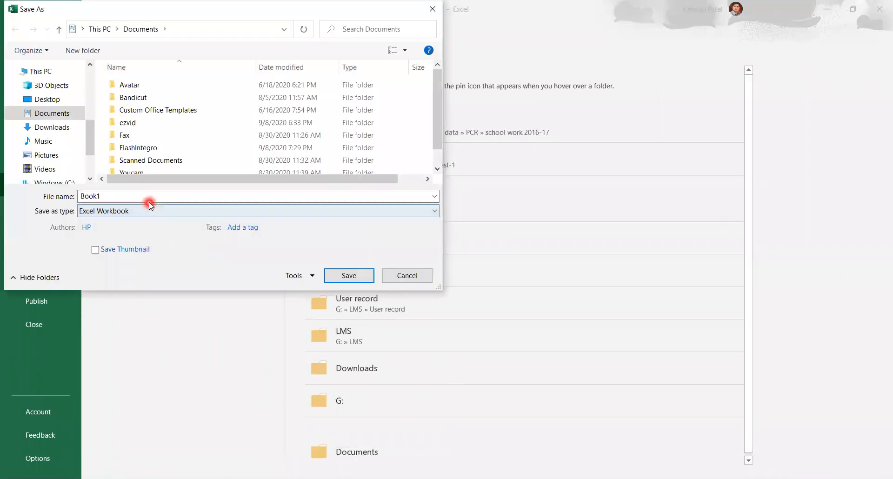
type("R")
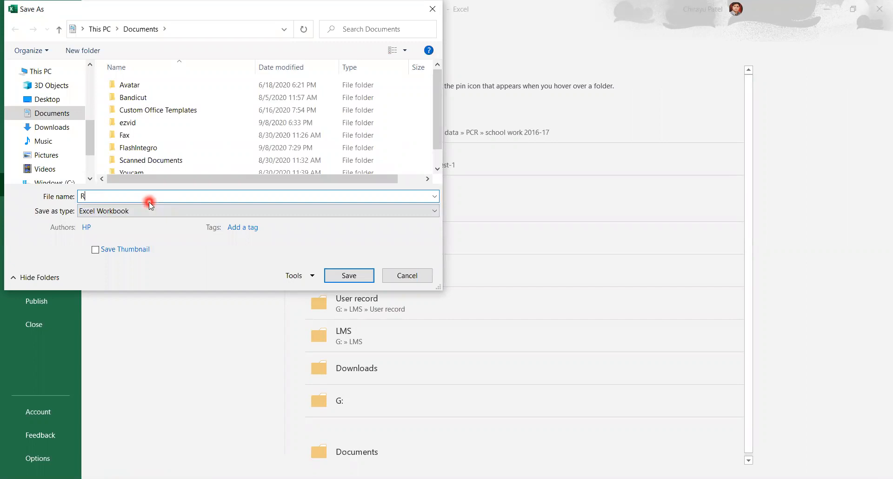
type("esultsheet std-8")
left_click(333, 276)
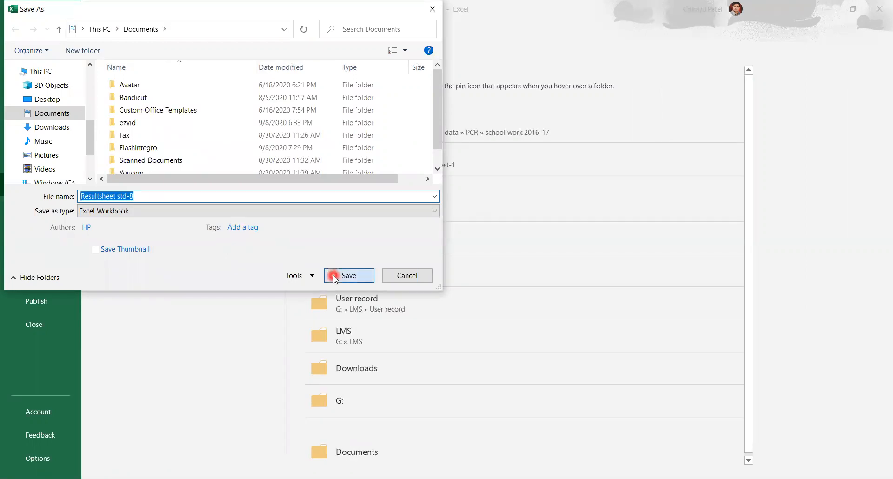